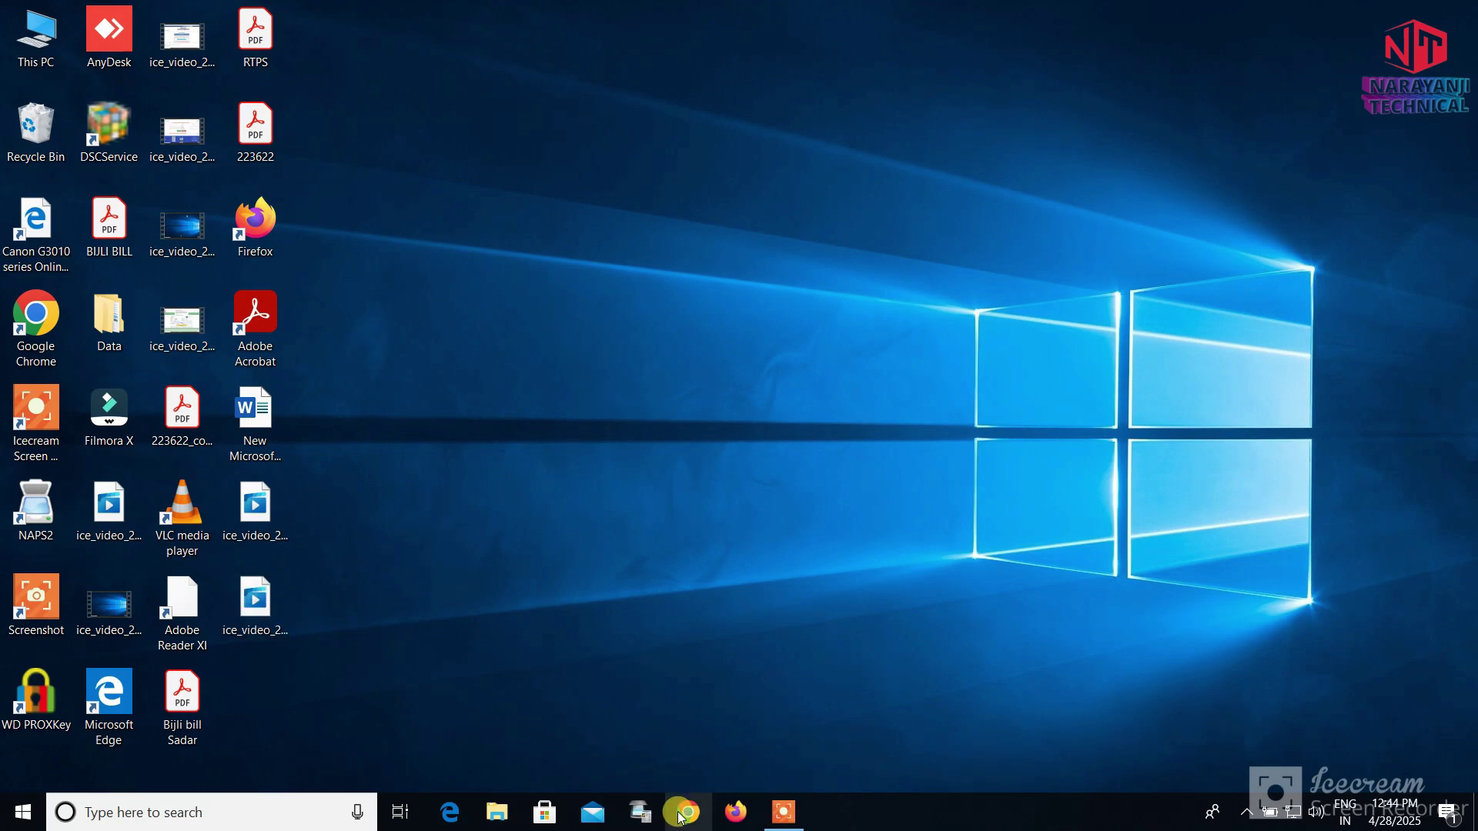
Open Google Chrome with the Person 1 profile and load the bookmarked eGramSwaraj website
click(680, 815)
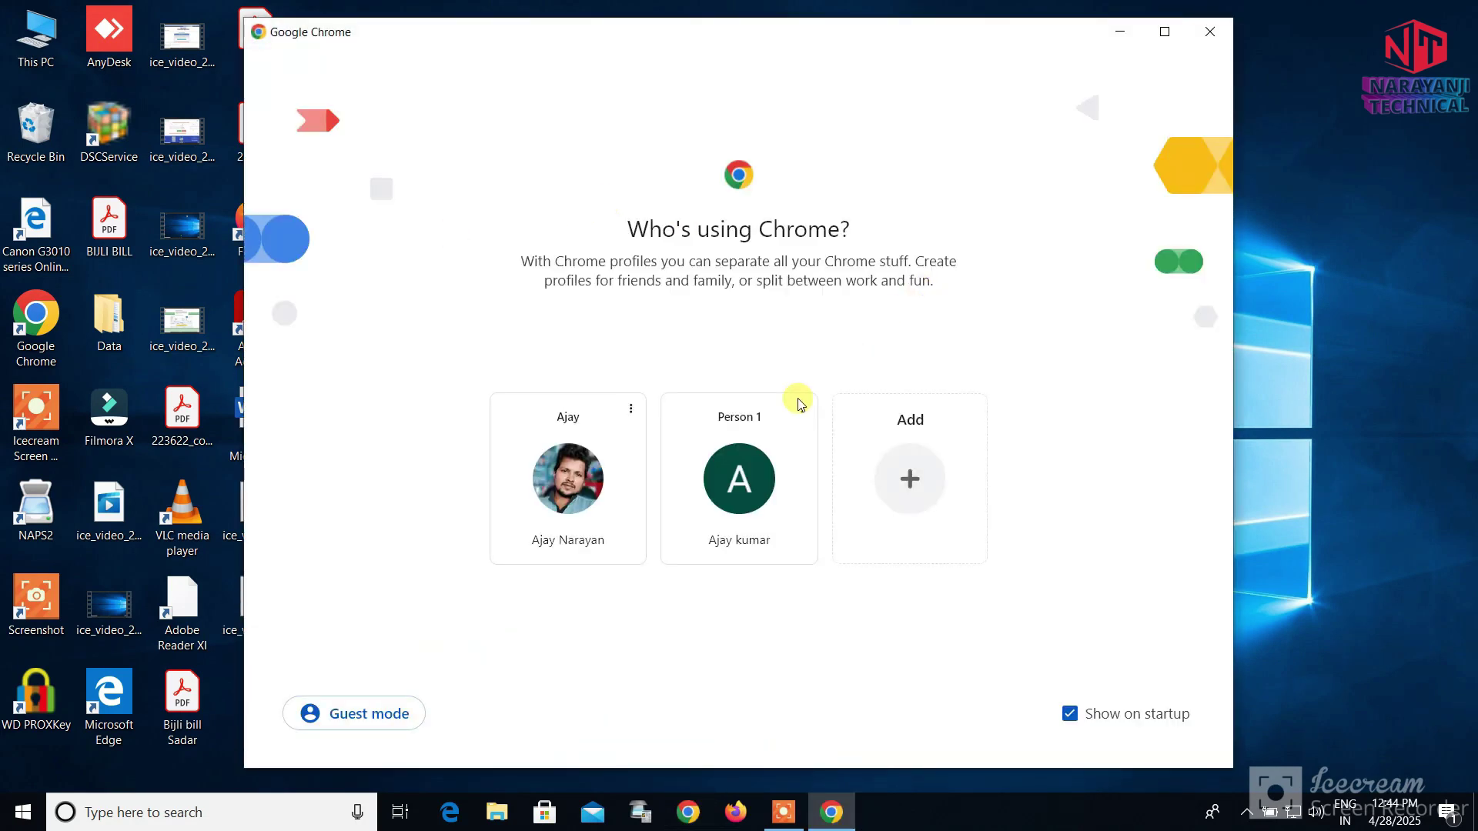
click(762, 447)
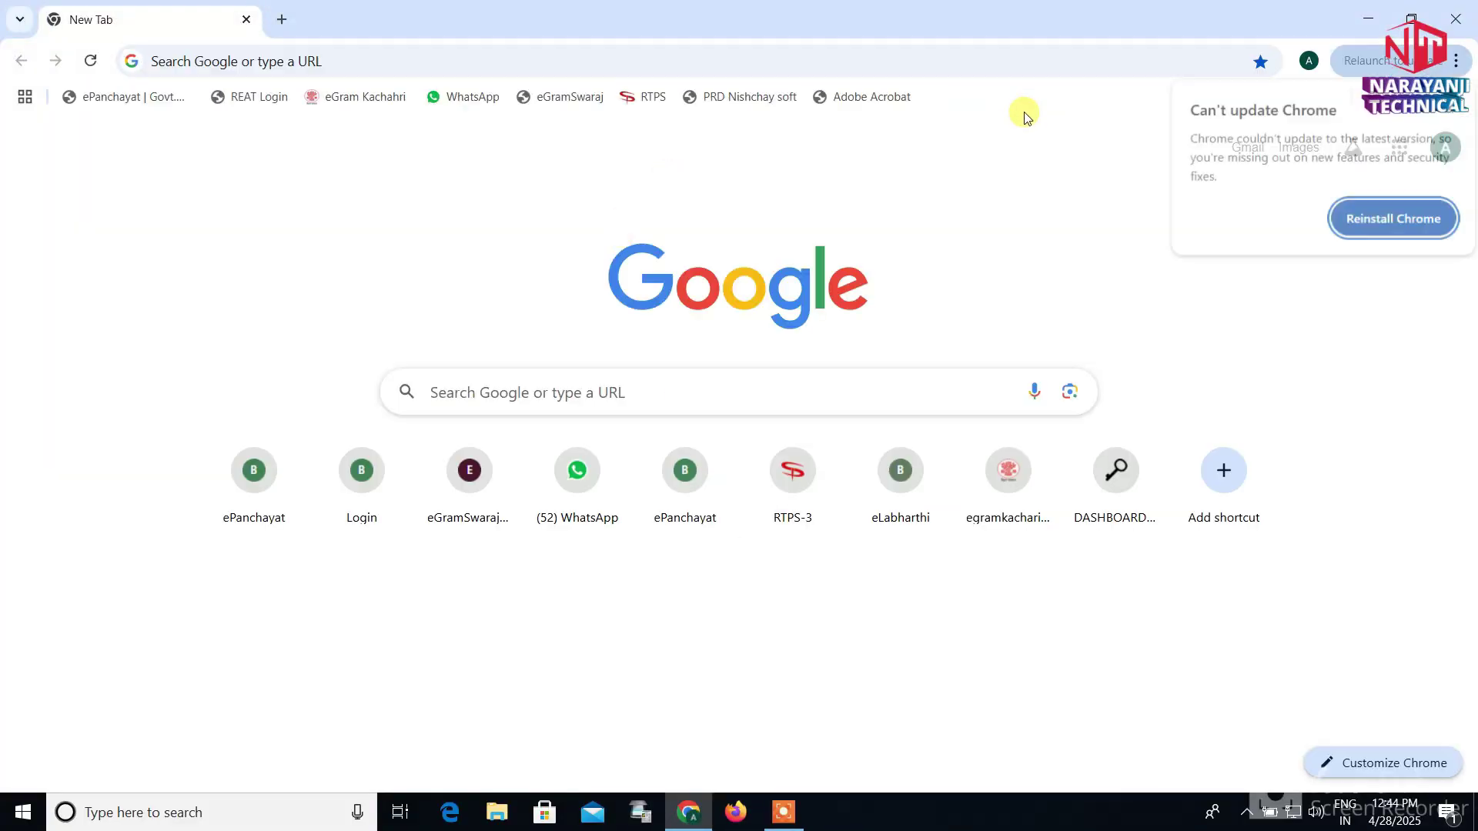
click(1451, 108)
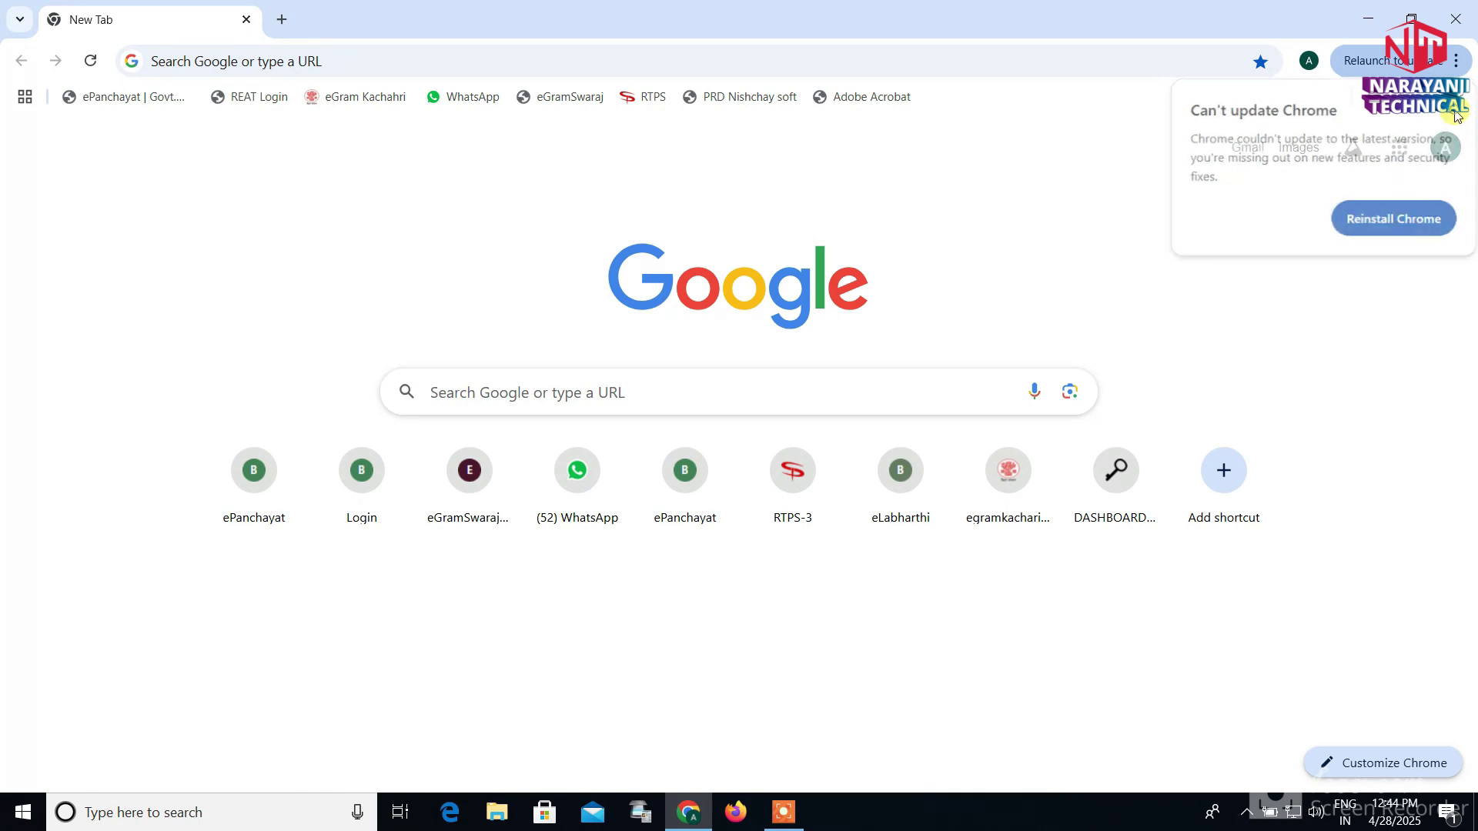
click(575, 94)
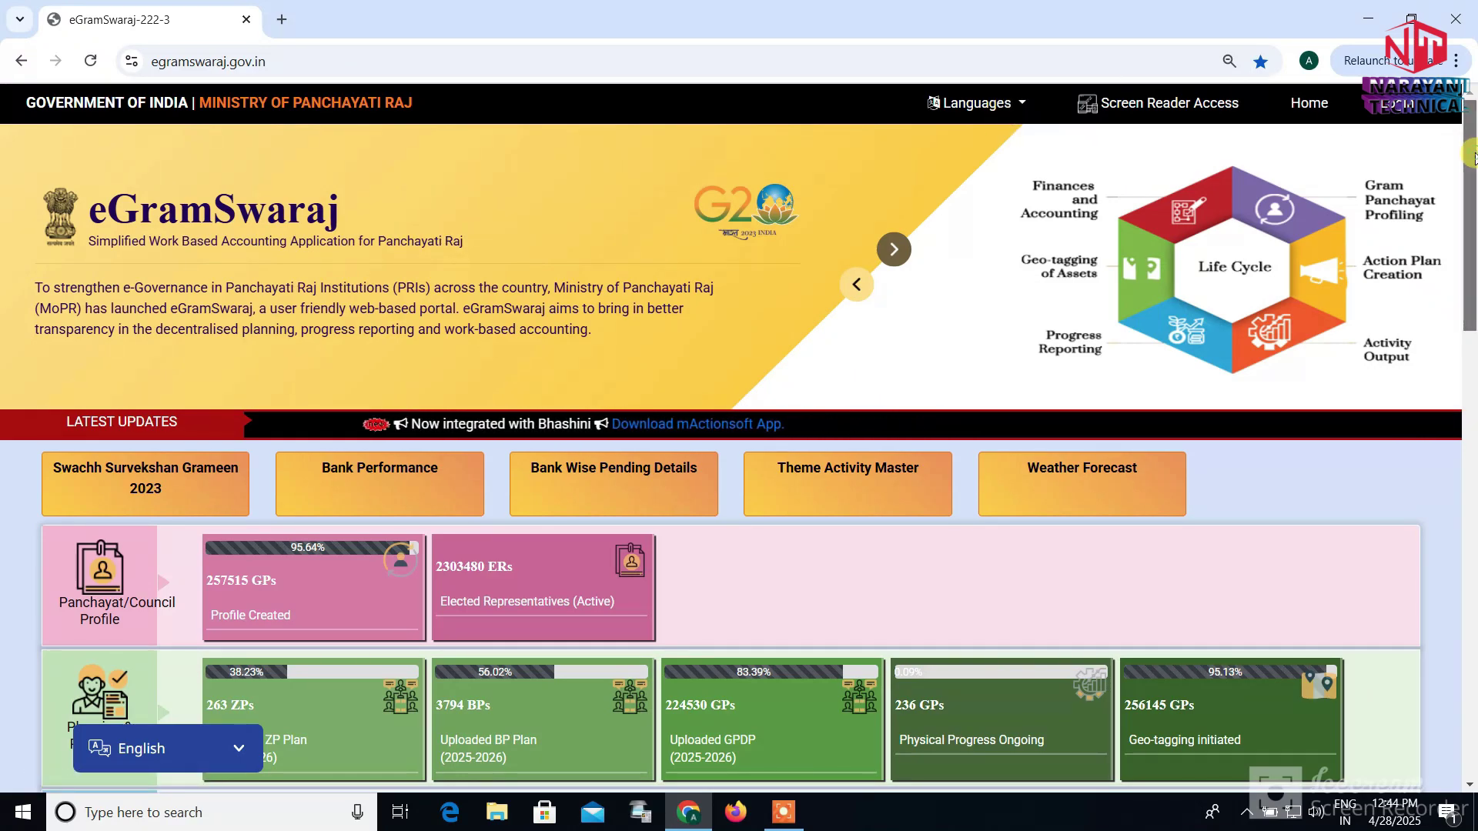
Download the supporting document "Requirements of eGramSwaraj-PFMS Integration for FFC Scheme" and check its download progress
drag(1472, 157, 1472, 620)
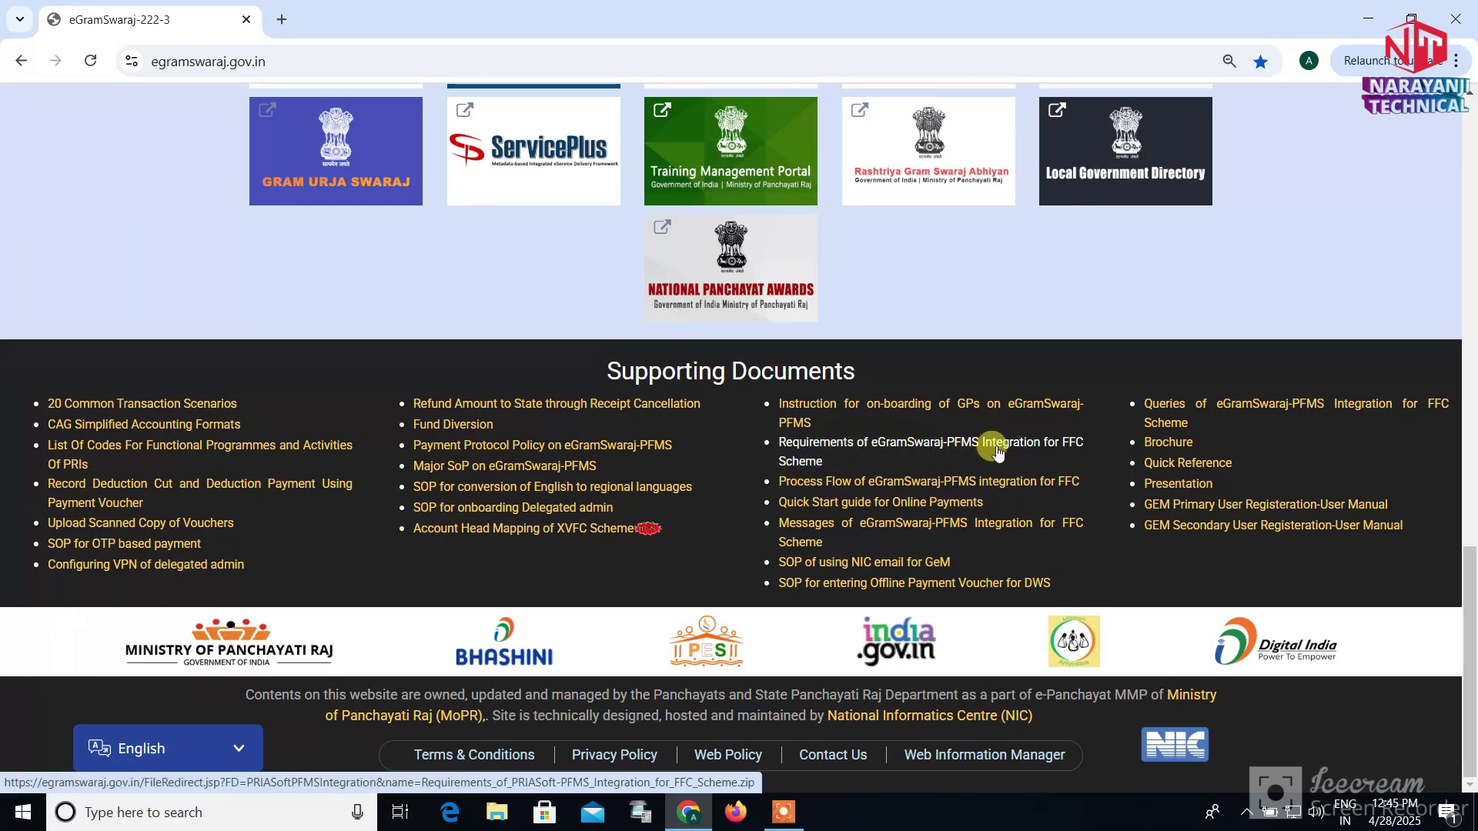
click(864, 452)
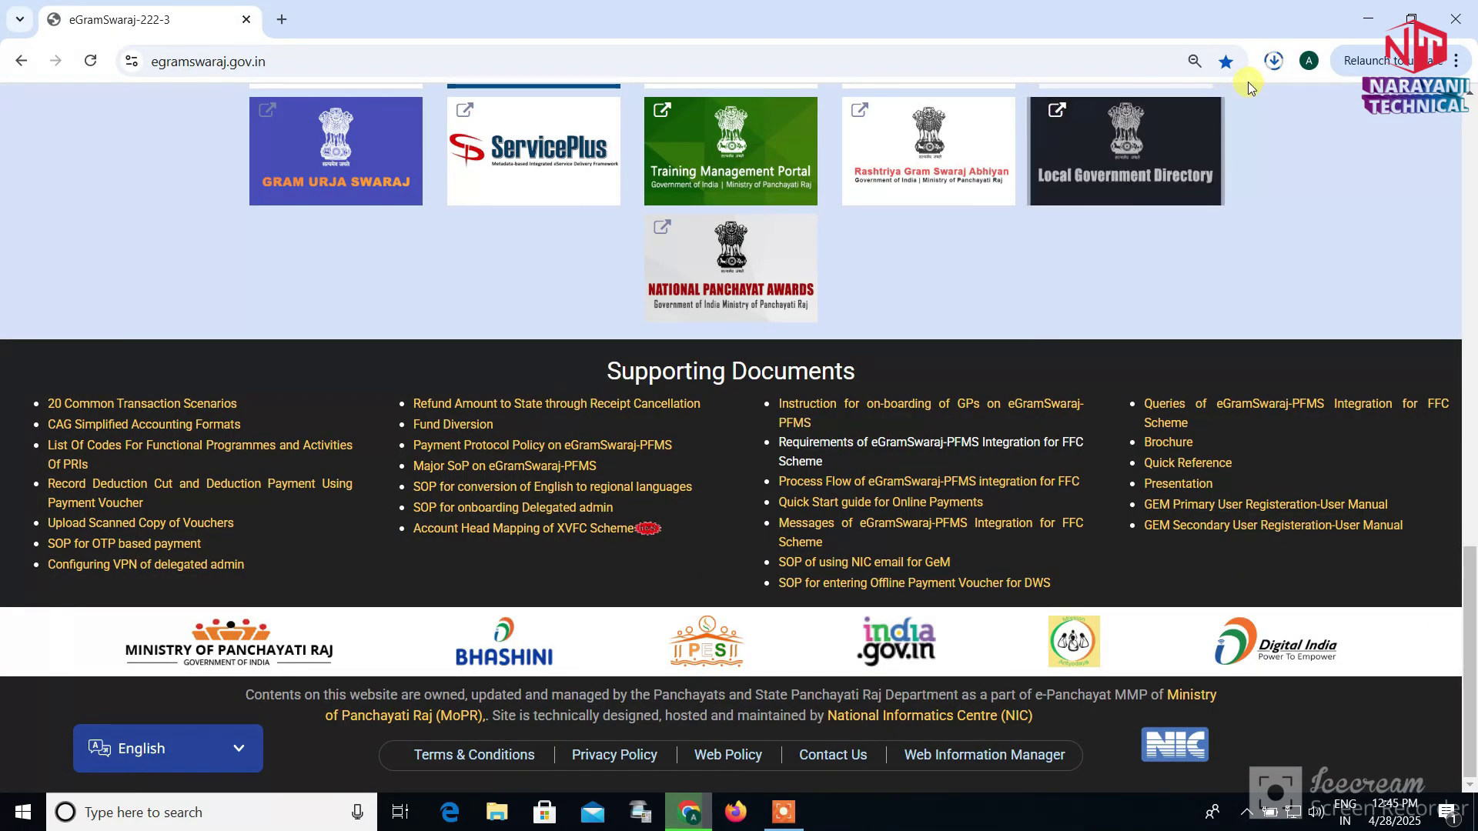
click(1274, 61)
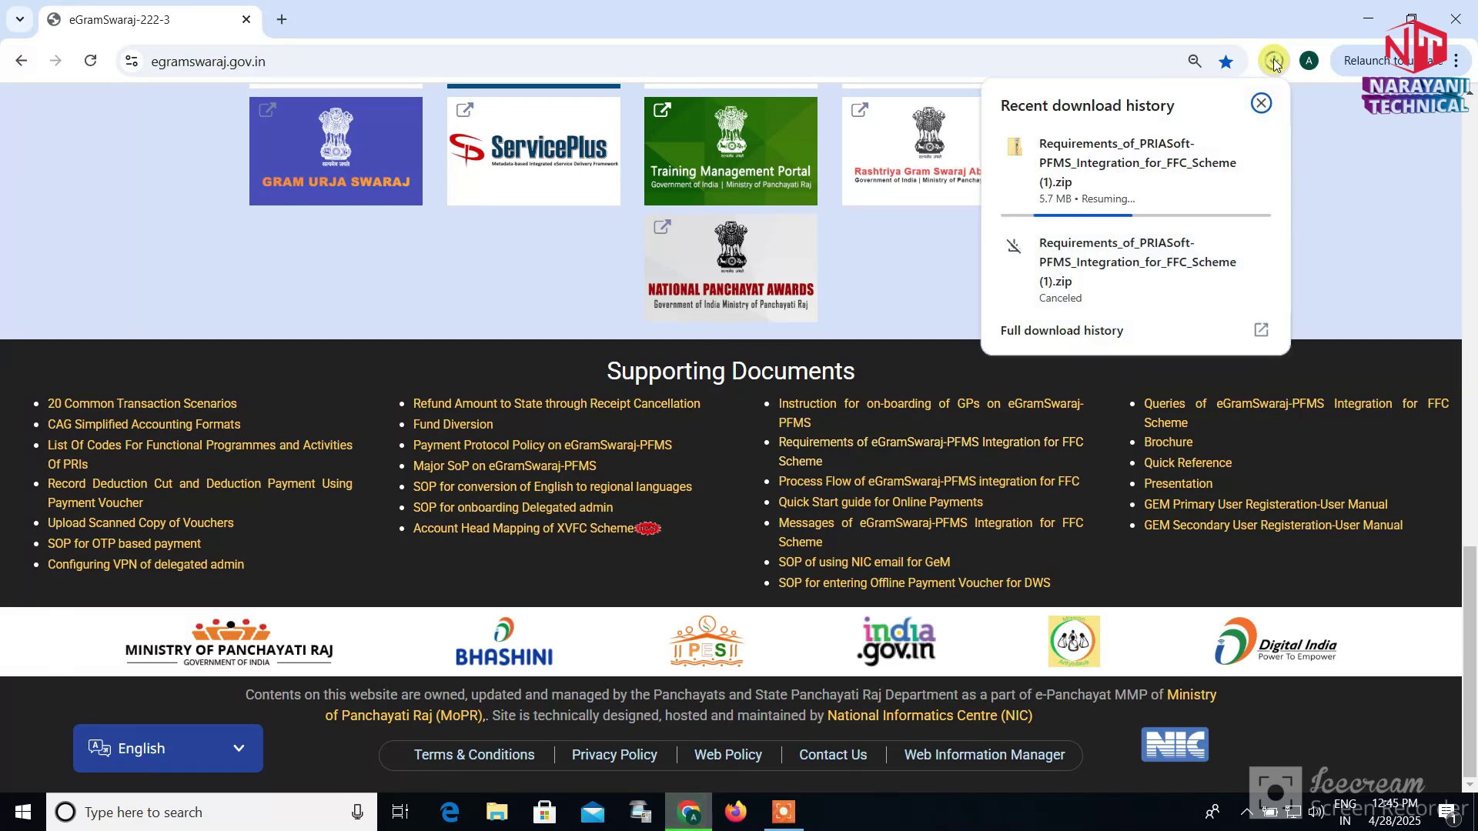
mouse_move(1053, 219)
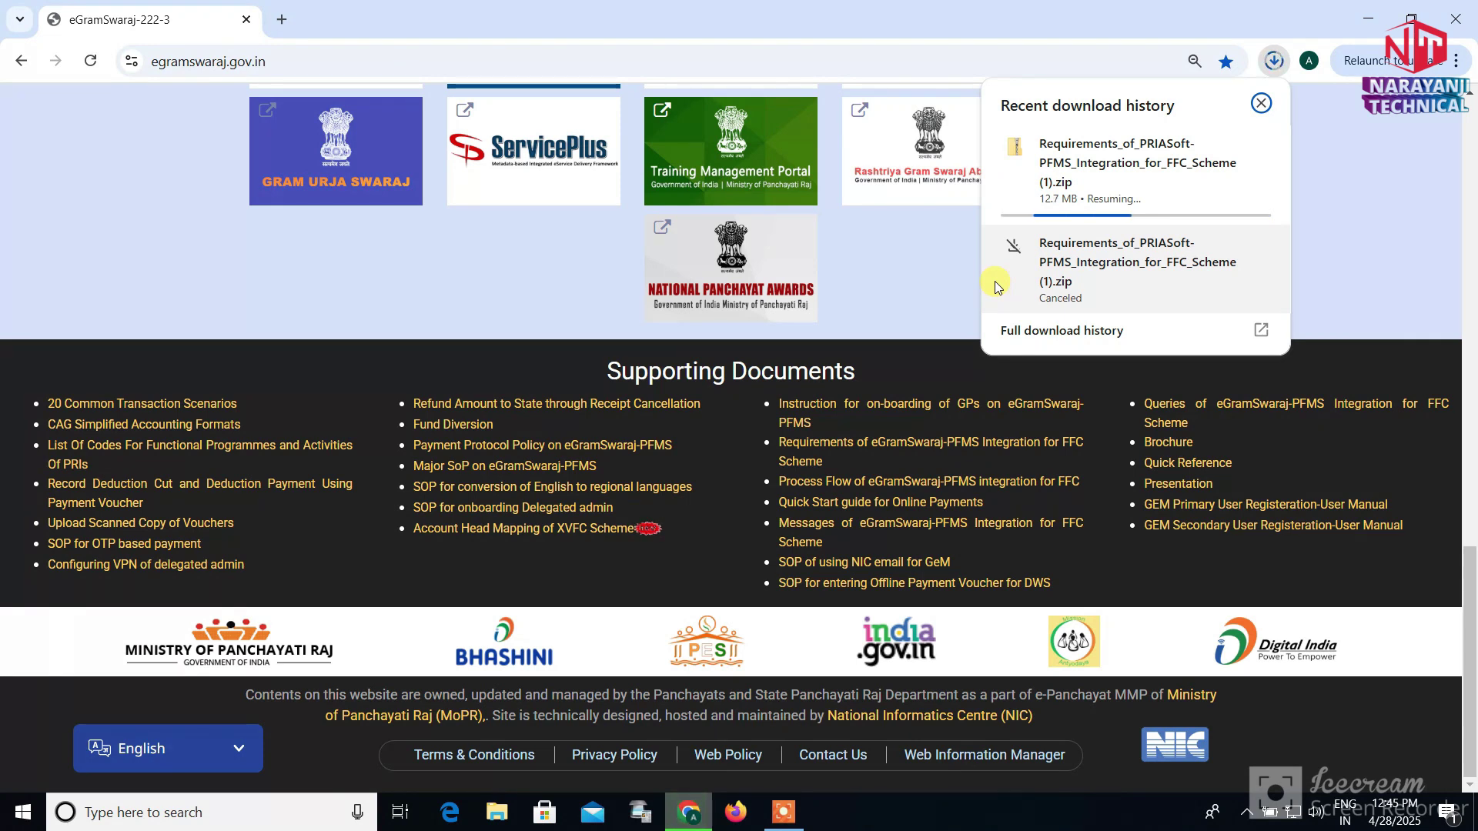
mouse_move(1085, 157)
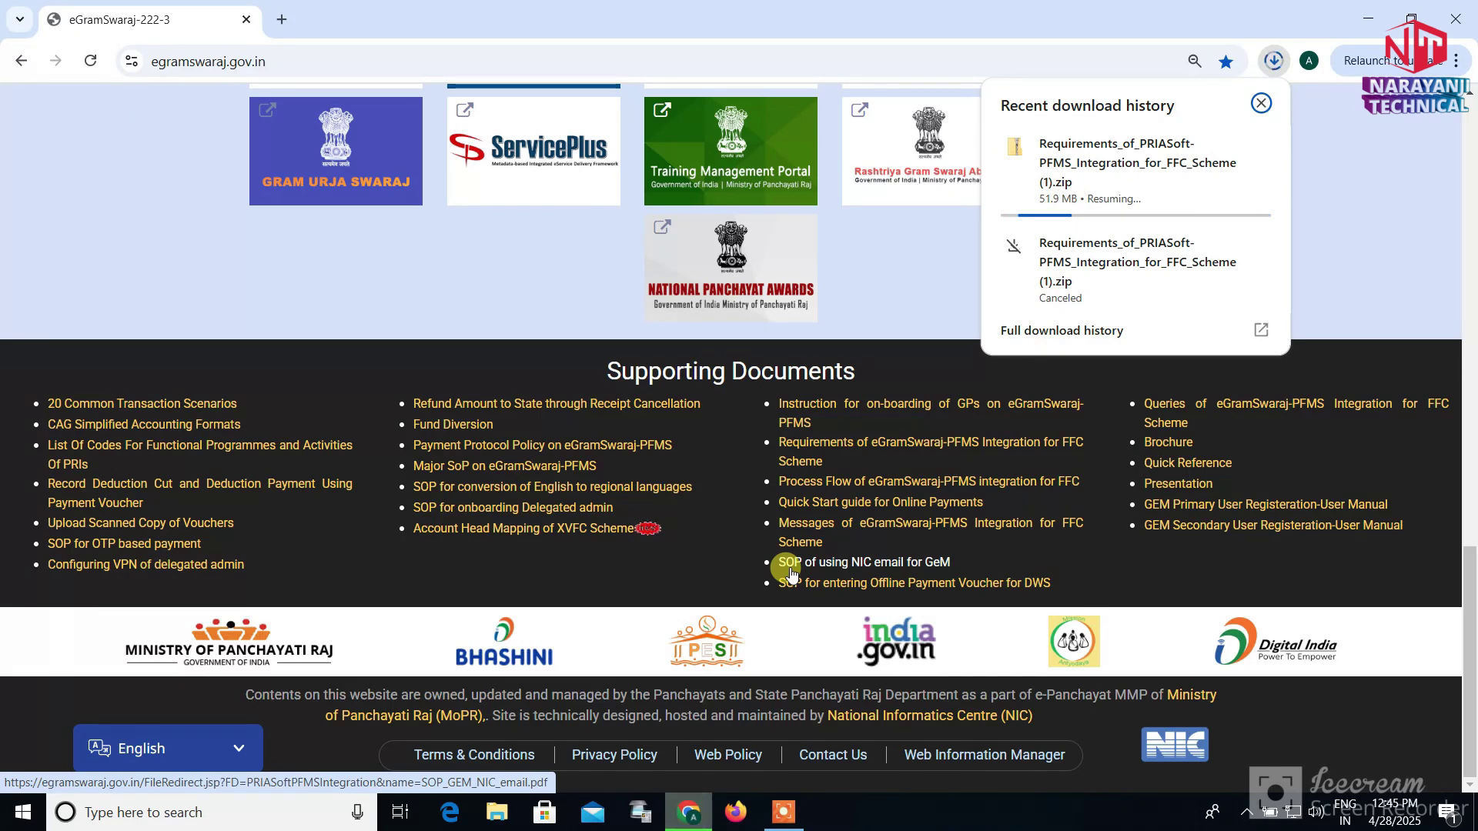
mouse_move(1229, 170)
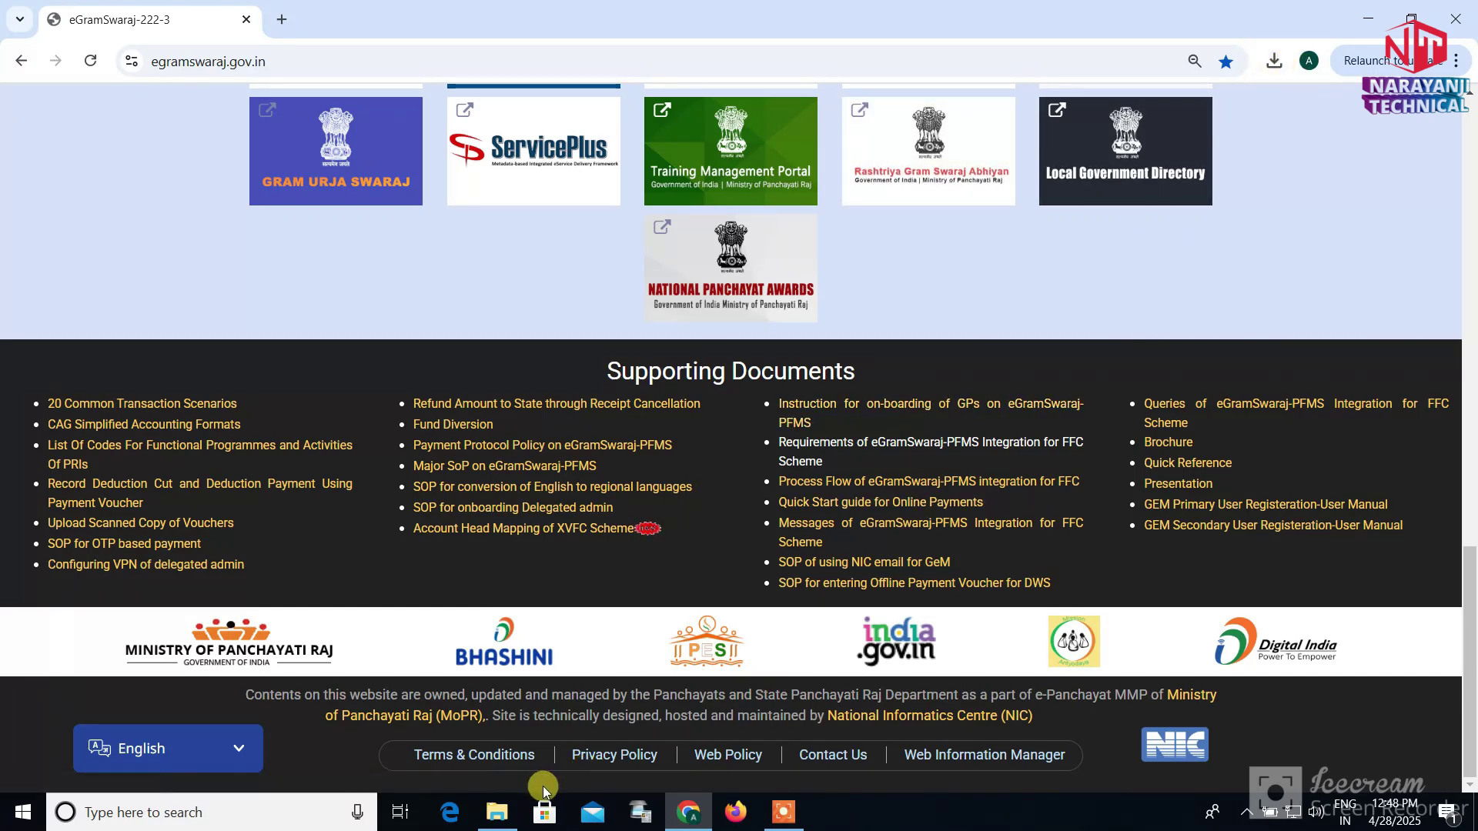
Switch to File Explorer and open the requirements folder inside the downloaded Requirements_of_PRIASoft-PFMS_Integration_for_FFC_Scheme archive
click(497, 813)
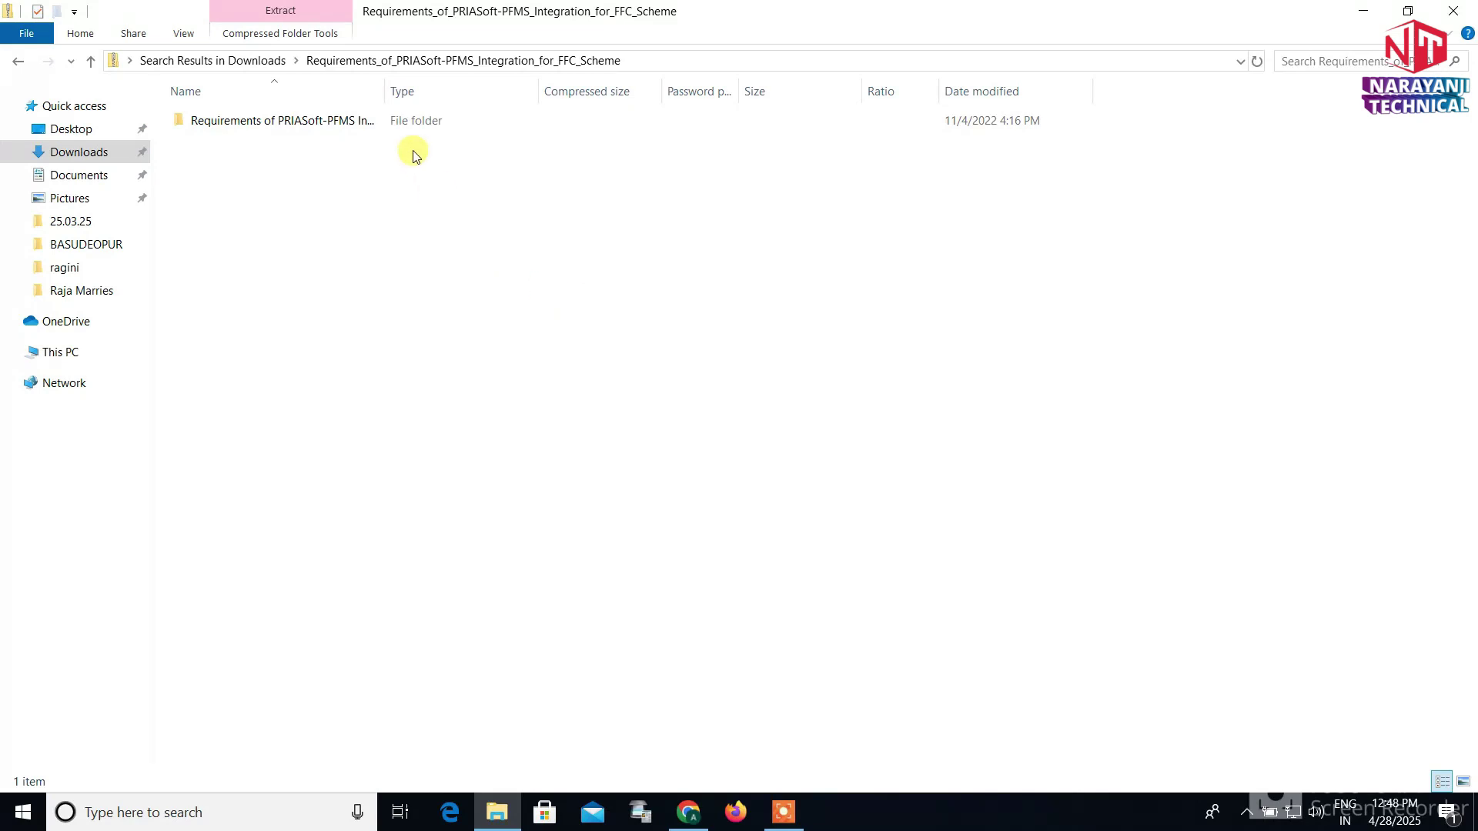
double_click(322, 123)
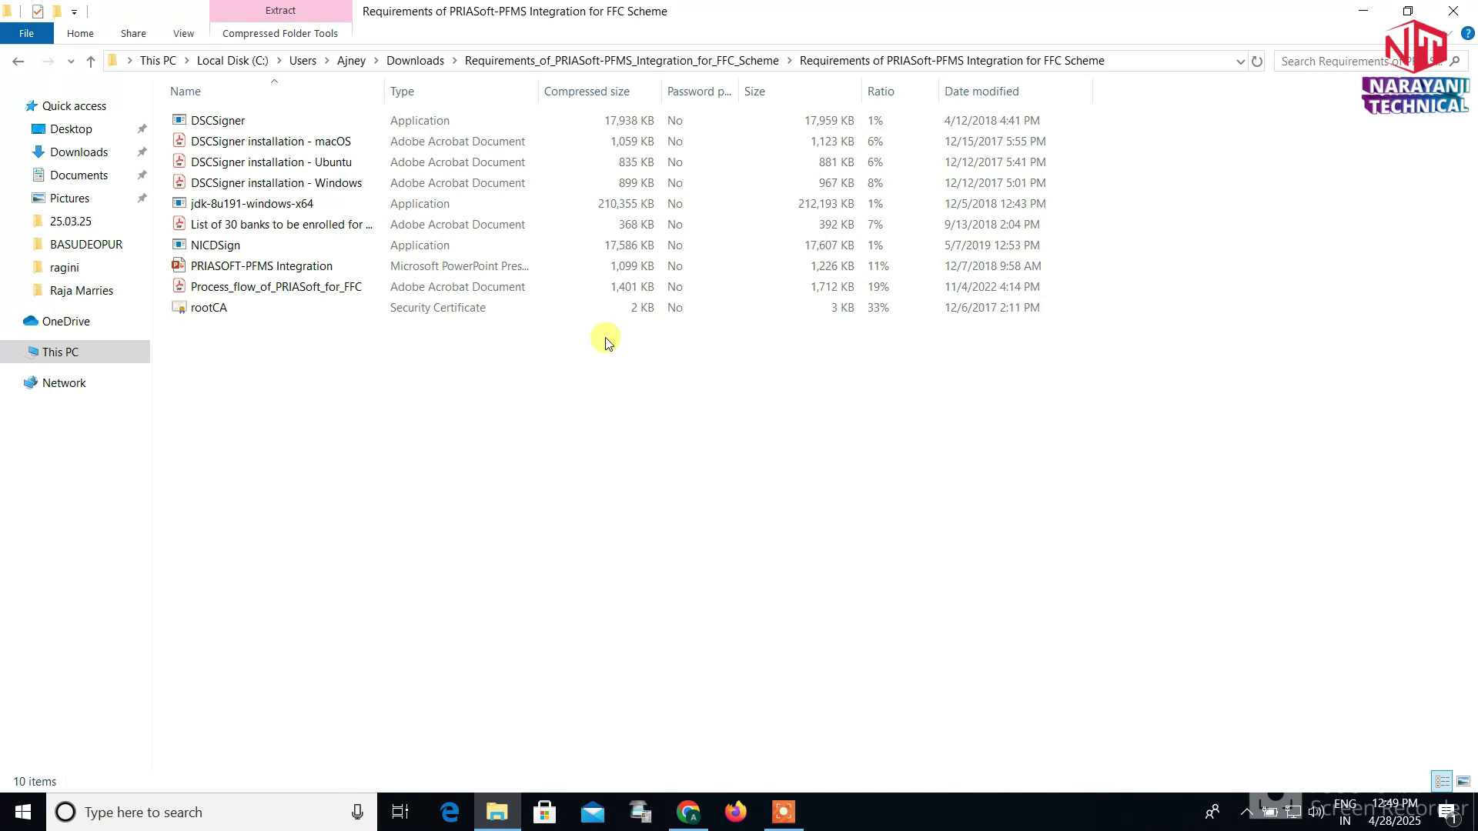
Try to launch the jdk-8u191-windows-x64 and DSCSigner applications from the archive, cancelling each at the extraction prompt
double_click(254, 210)
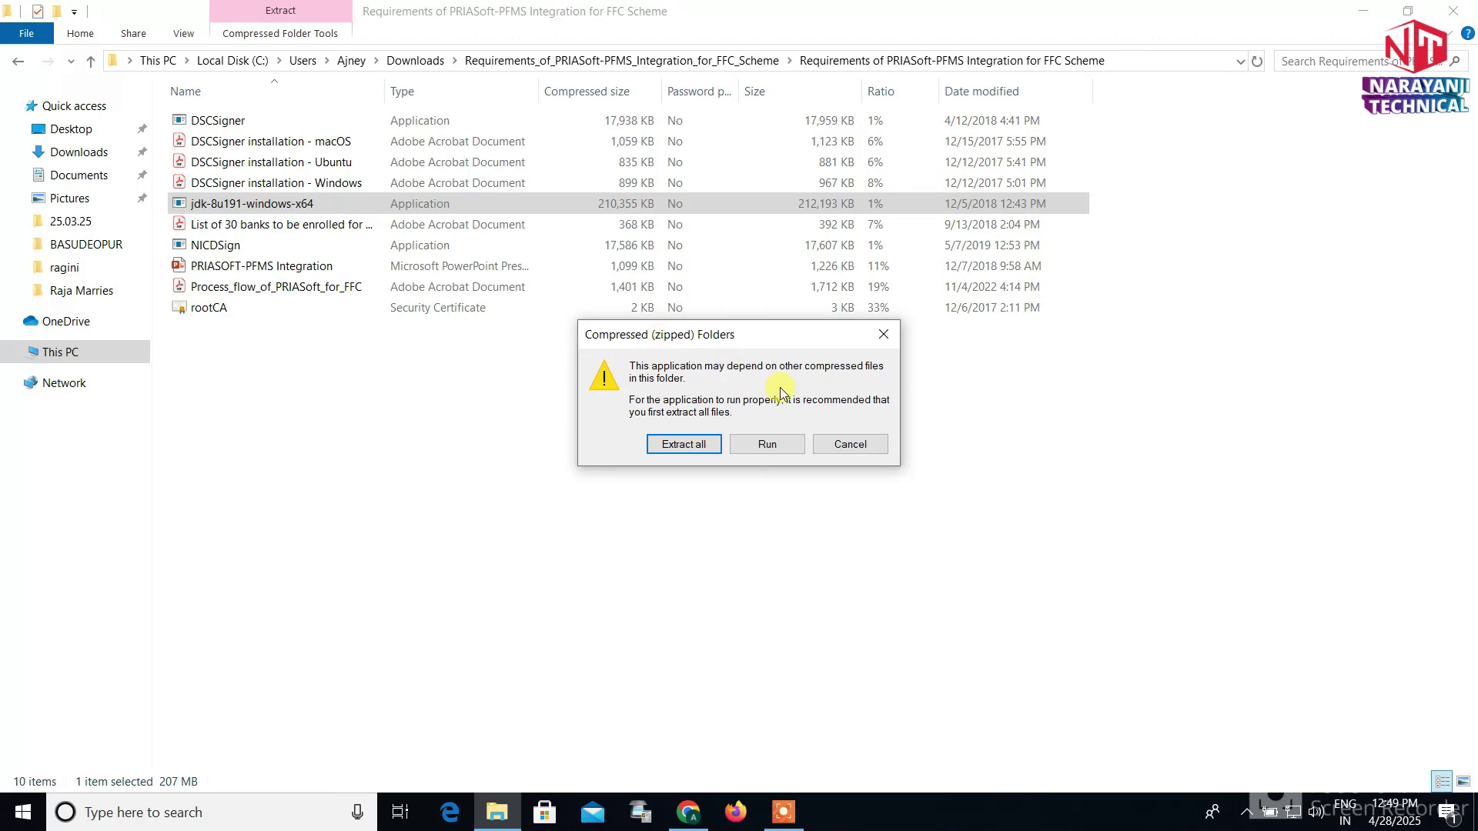
click(883, 334)
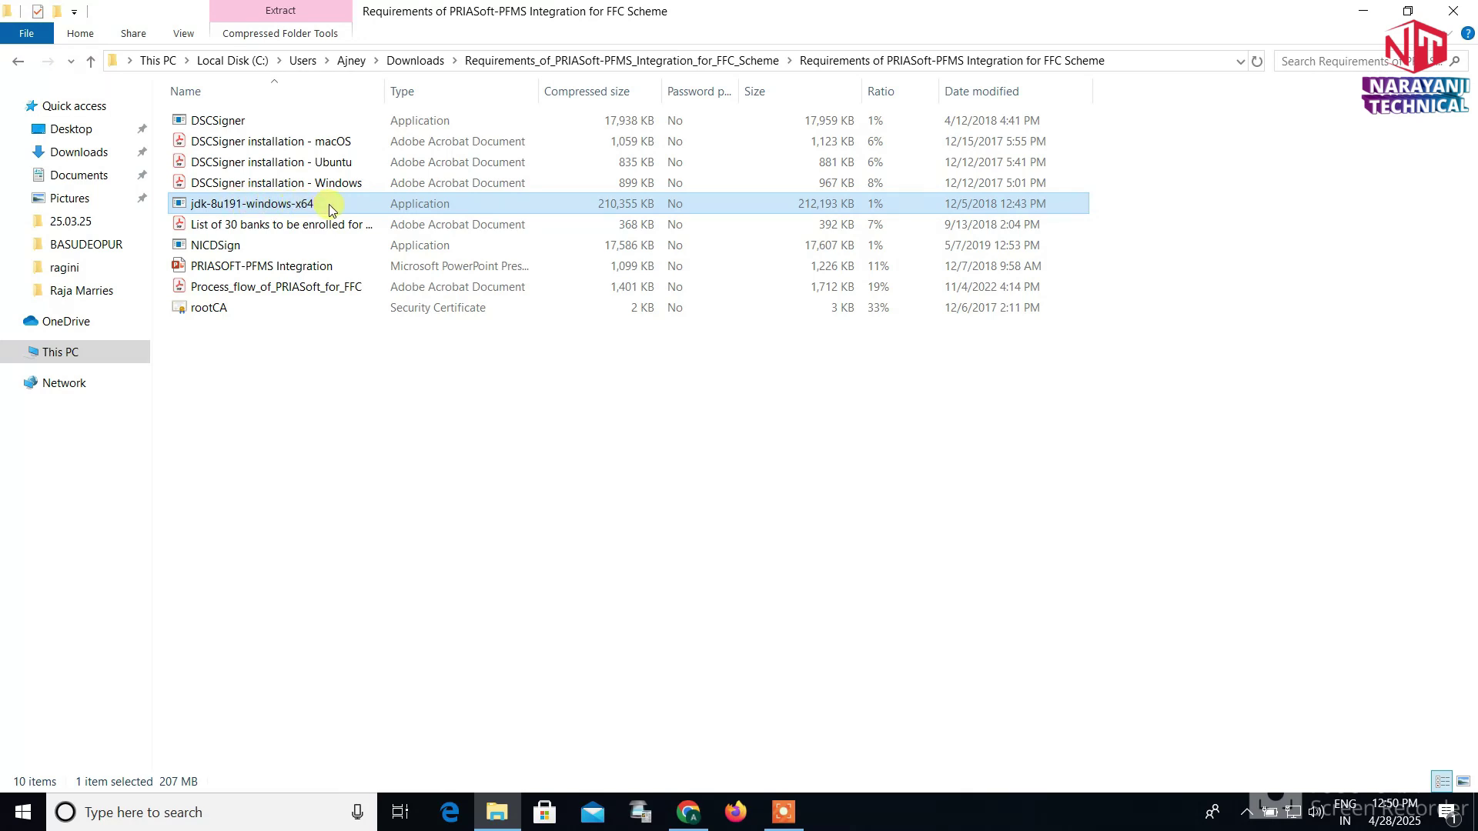
click(225, 314)
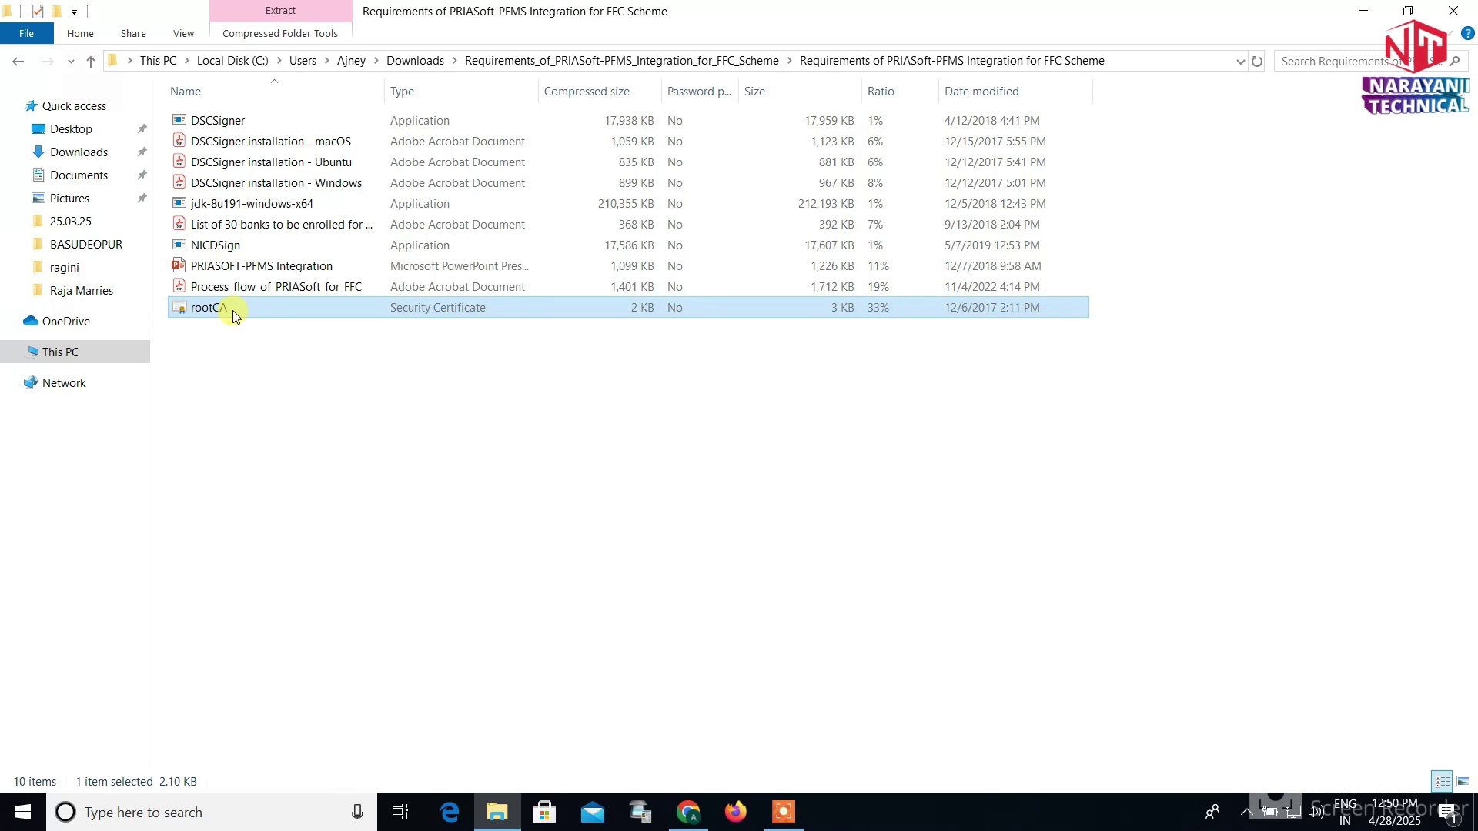
double_click(278, 121)
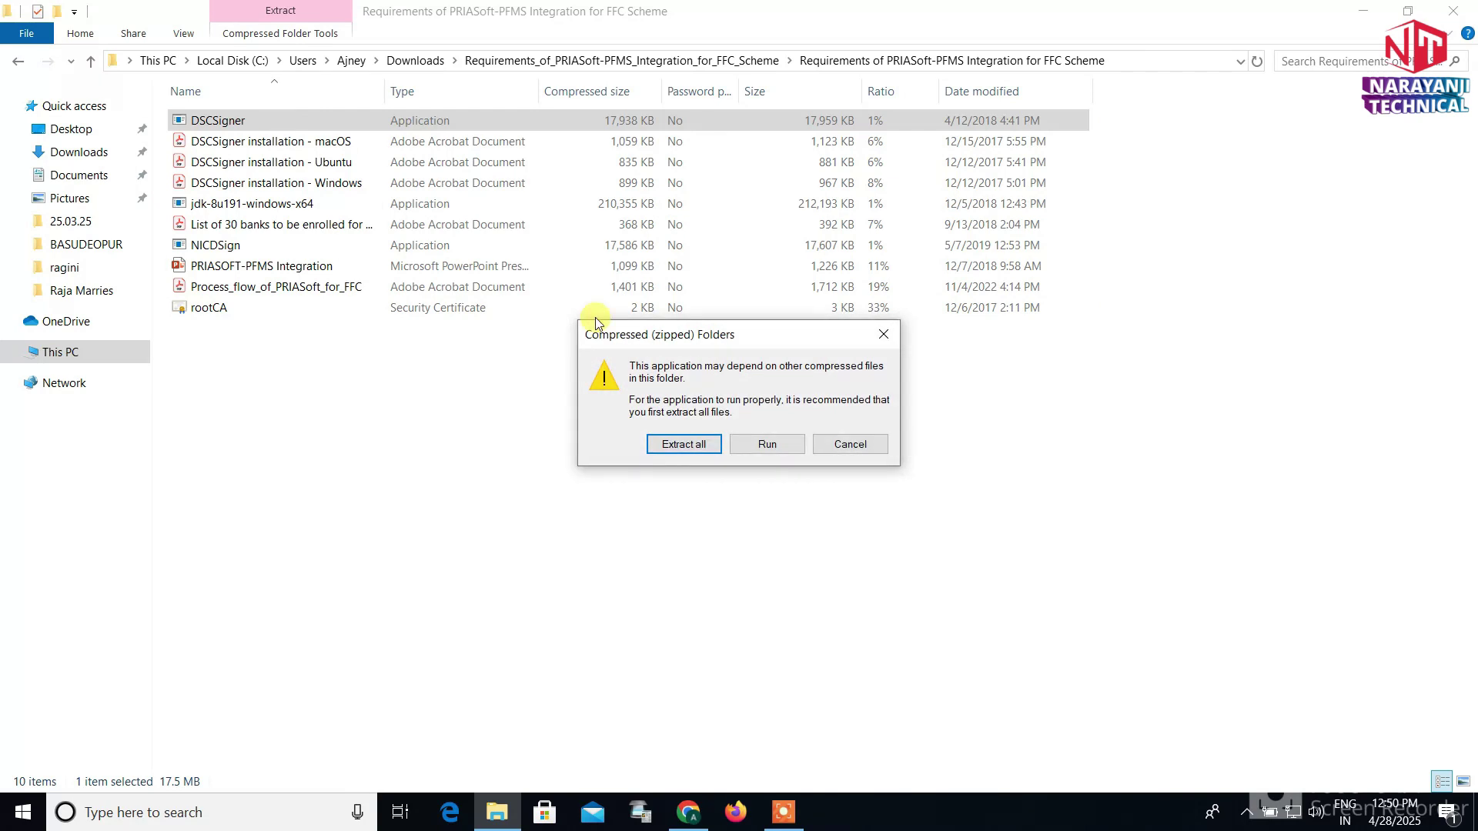
click(850, 457)
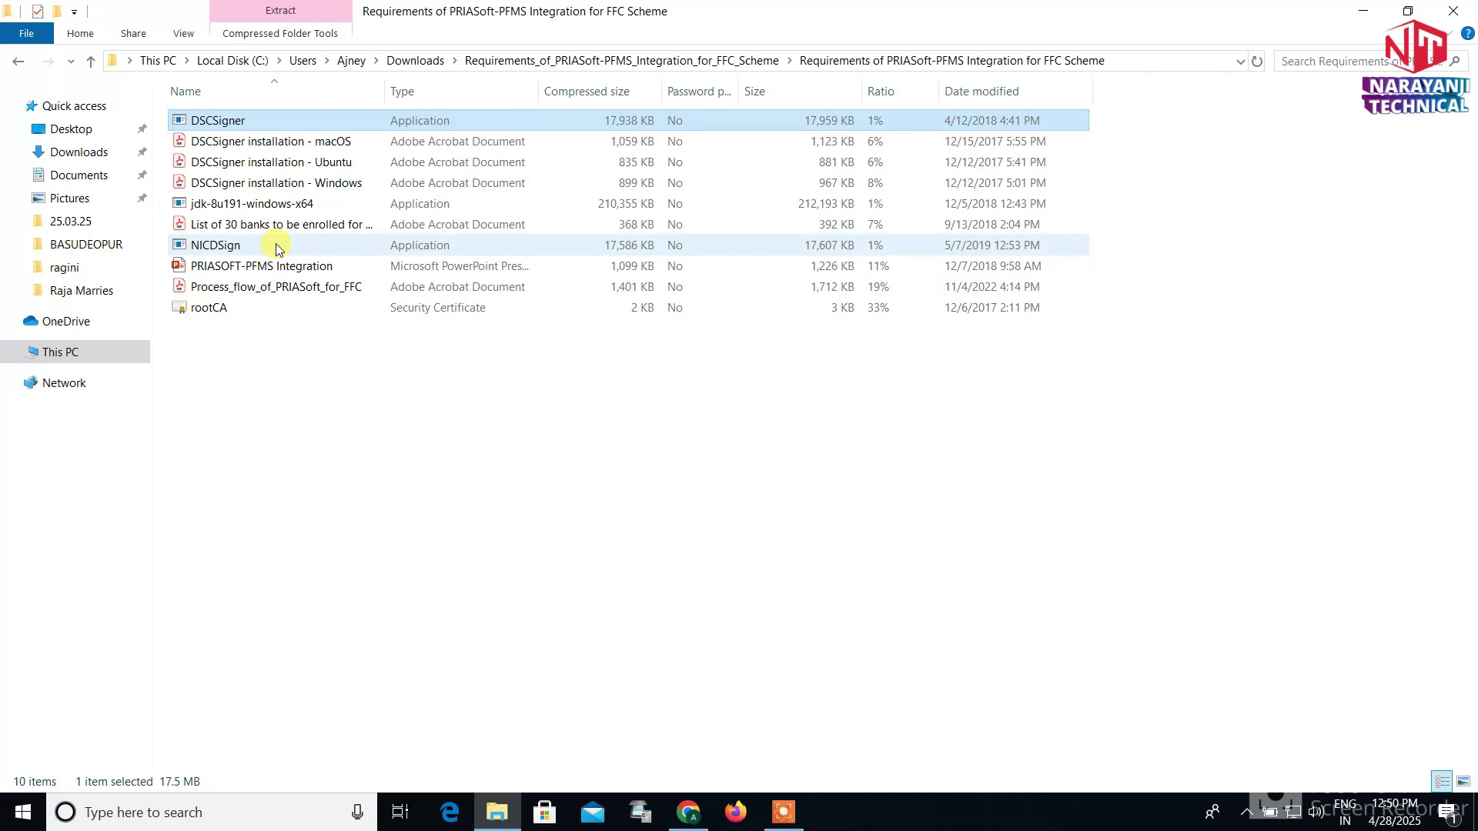
click(281, 330)
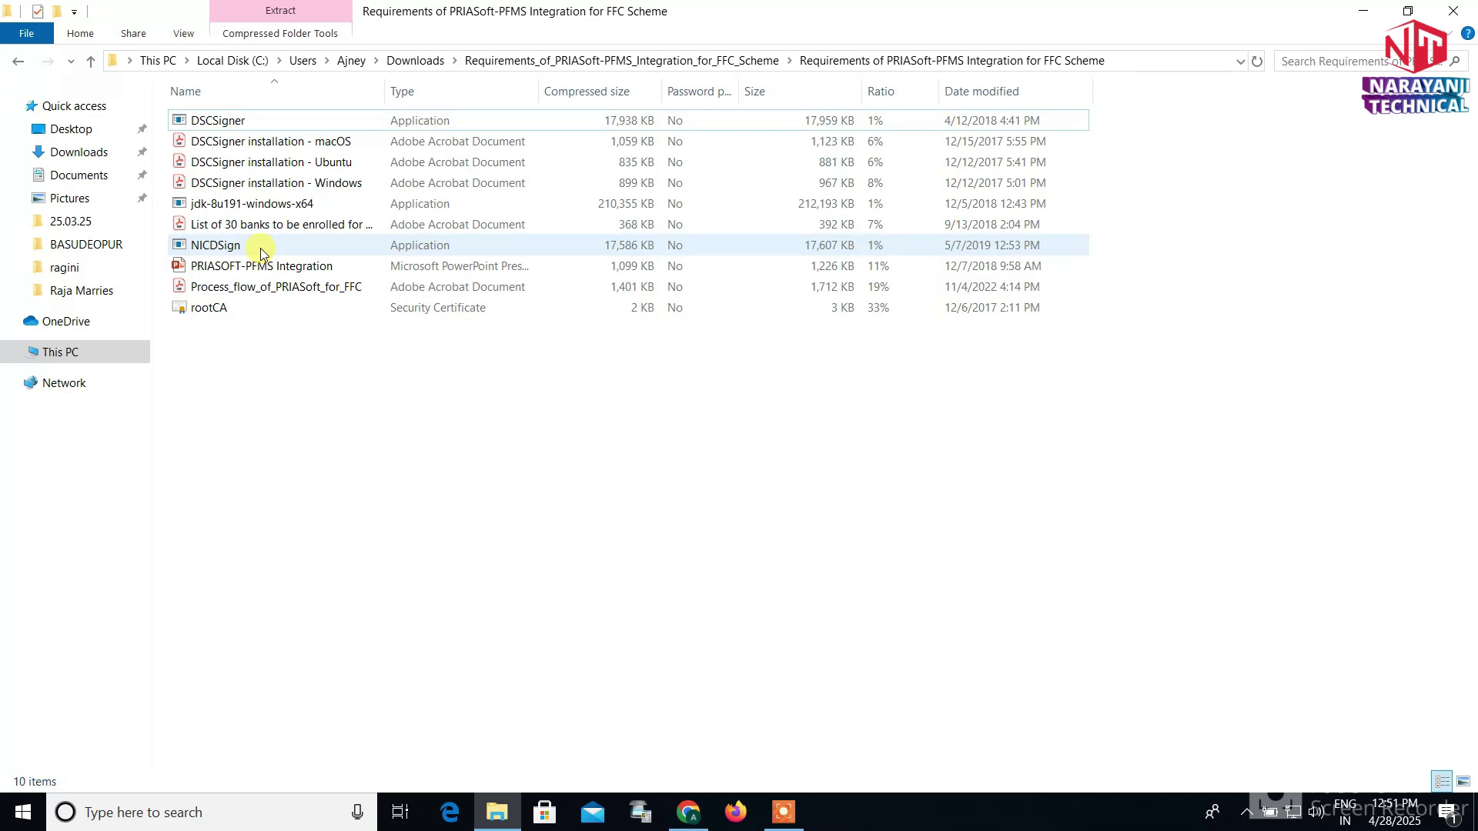
Close the archive folder and the browser to return to the desktop
click(1462, 10)
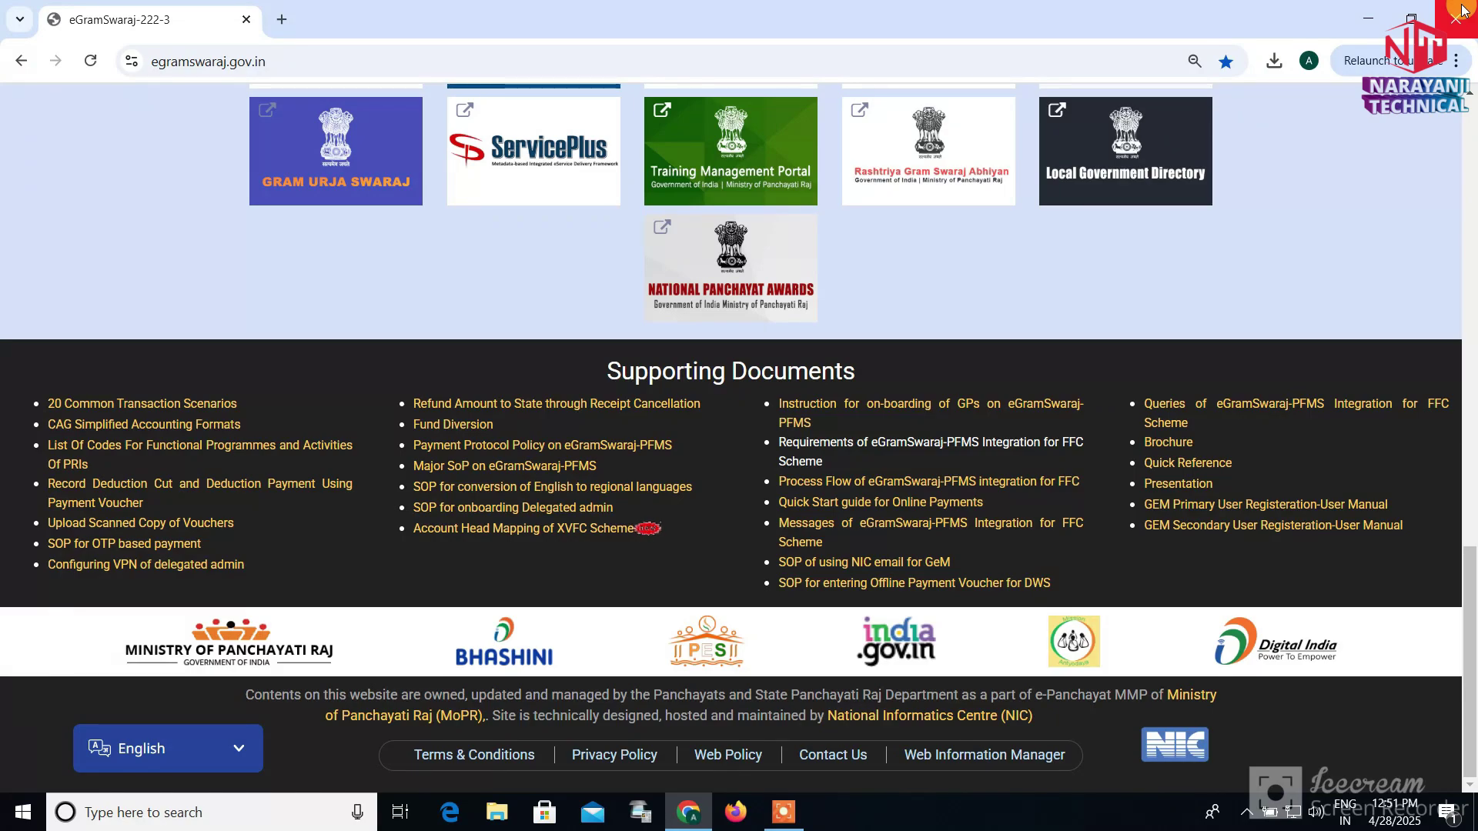
click(1462, 10)
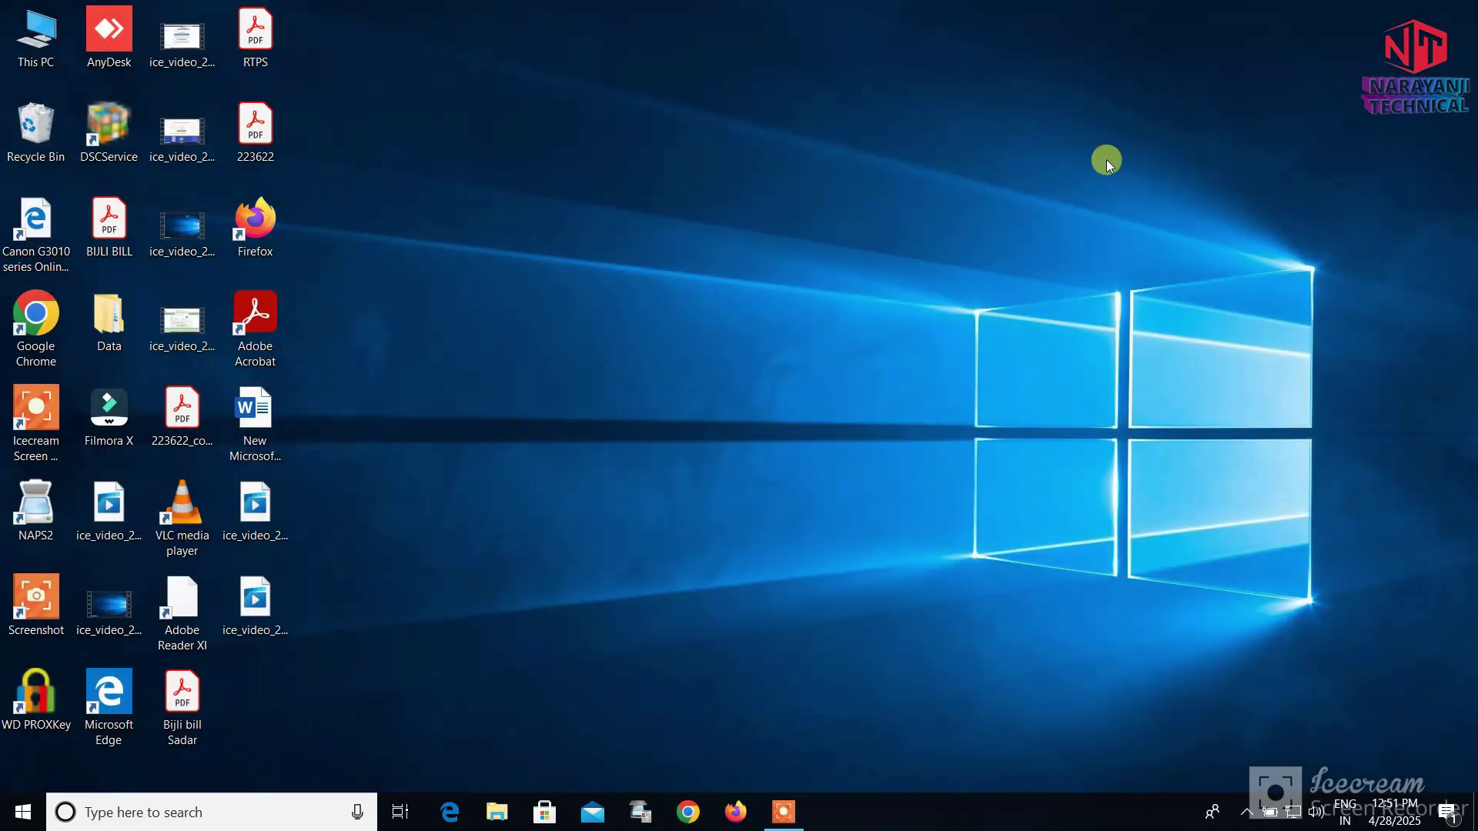
click(947, 231)
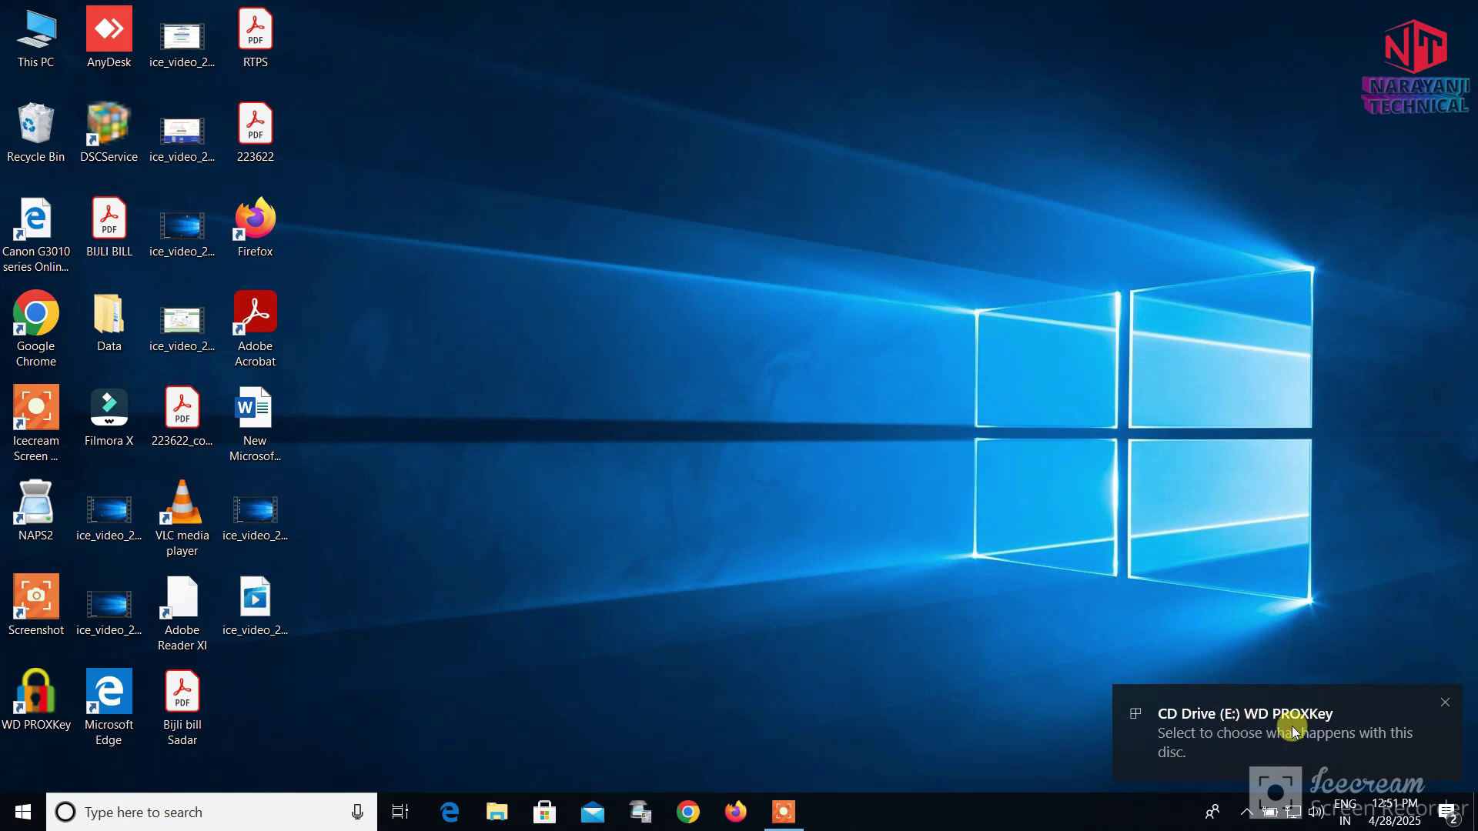
Open This PC and view the available actions for the WD PROXKey CD drive
click(40, 32)
double_click(40, 33)
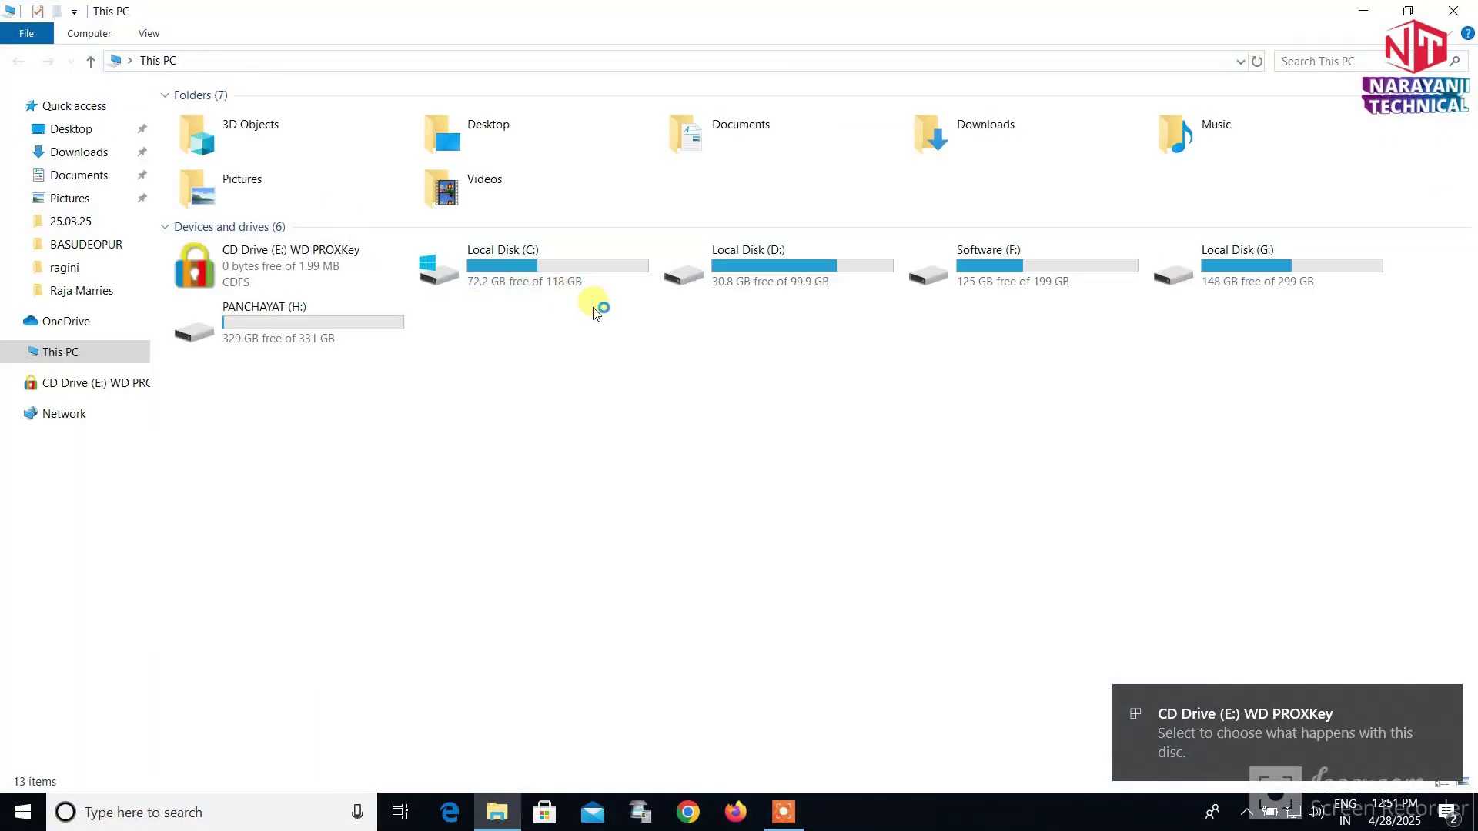
click(277, 259)
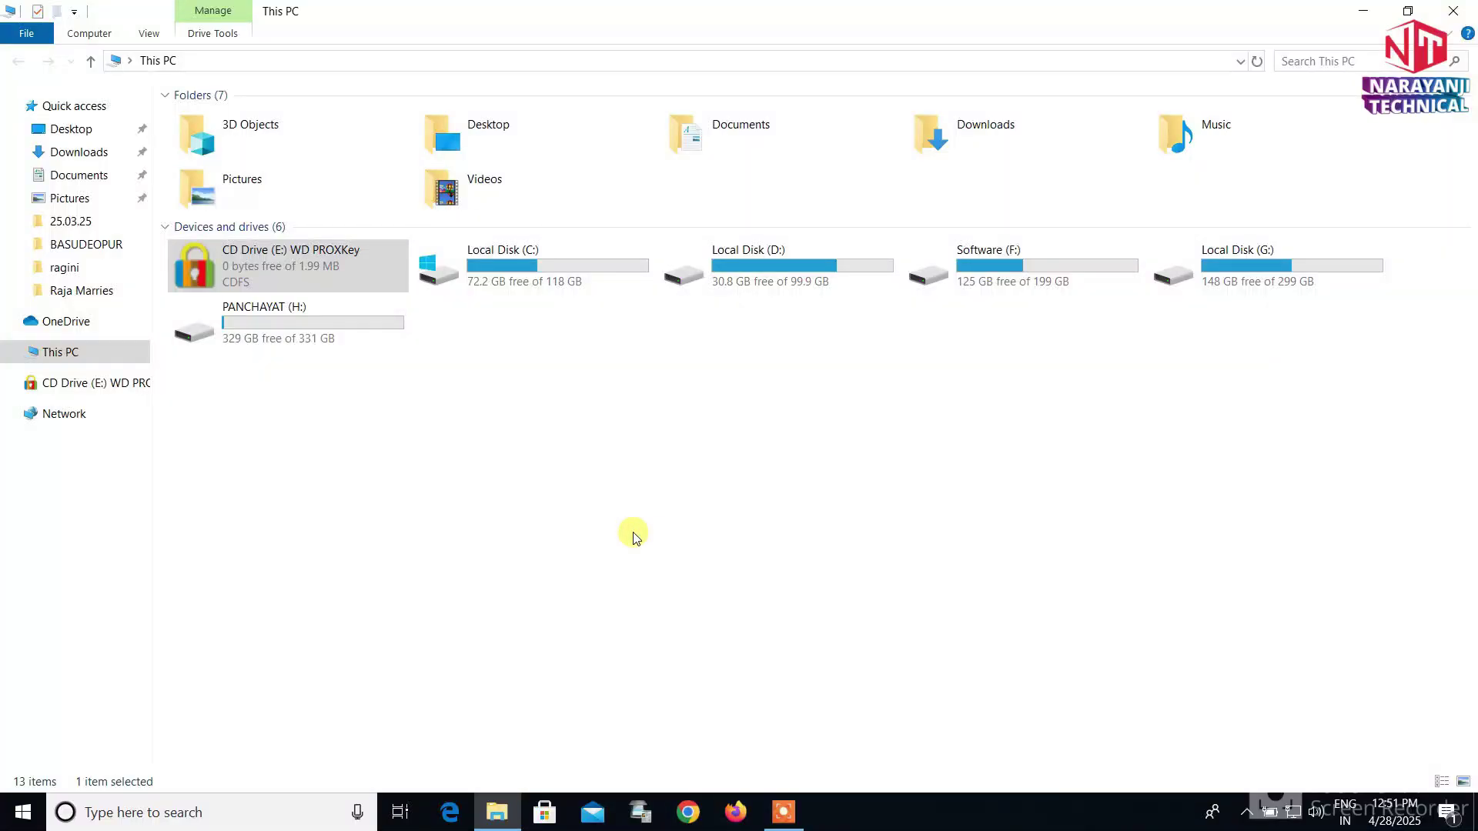
click(334, 267)
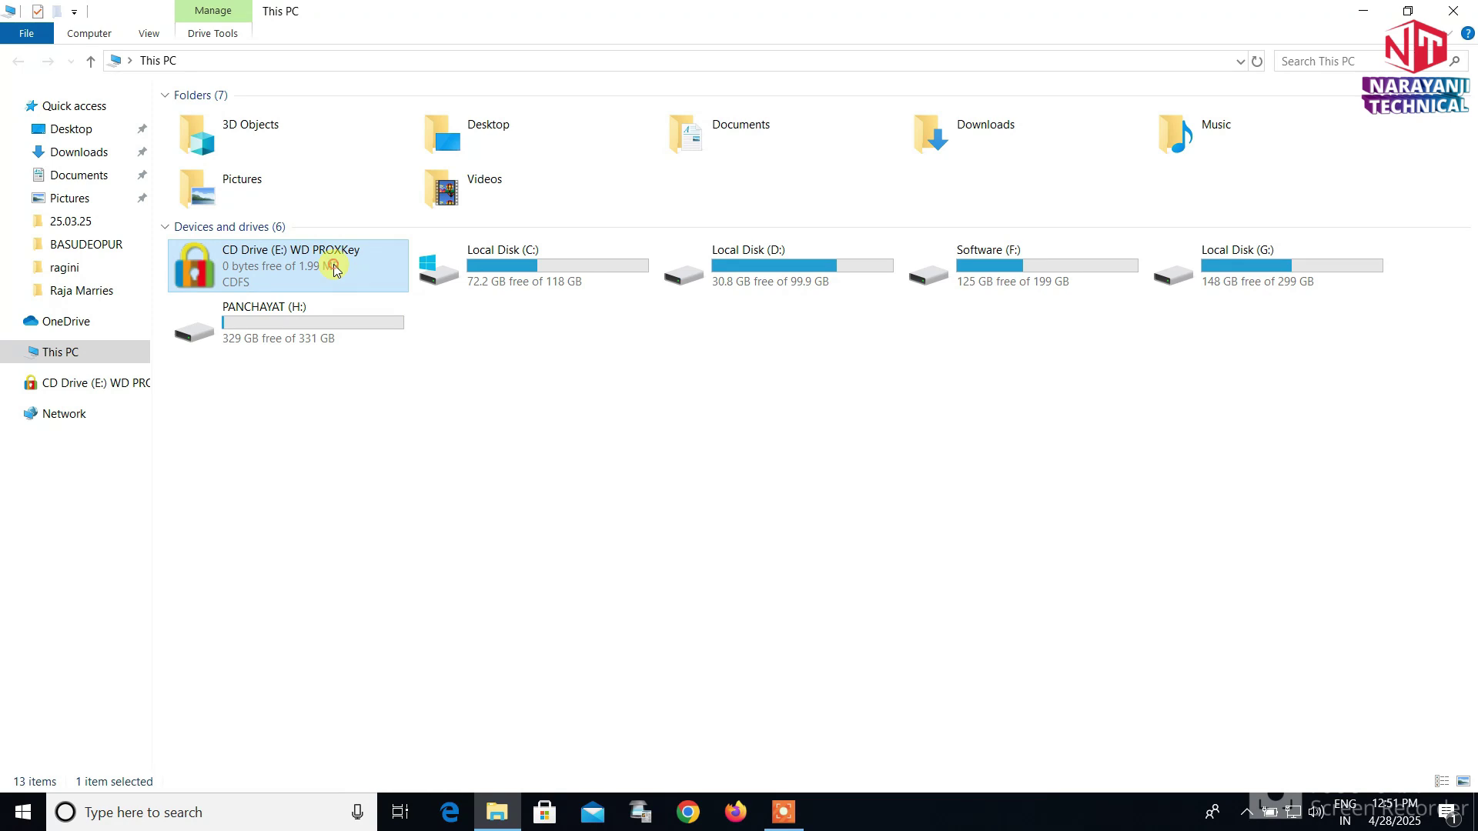
right_click(334, 266)
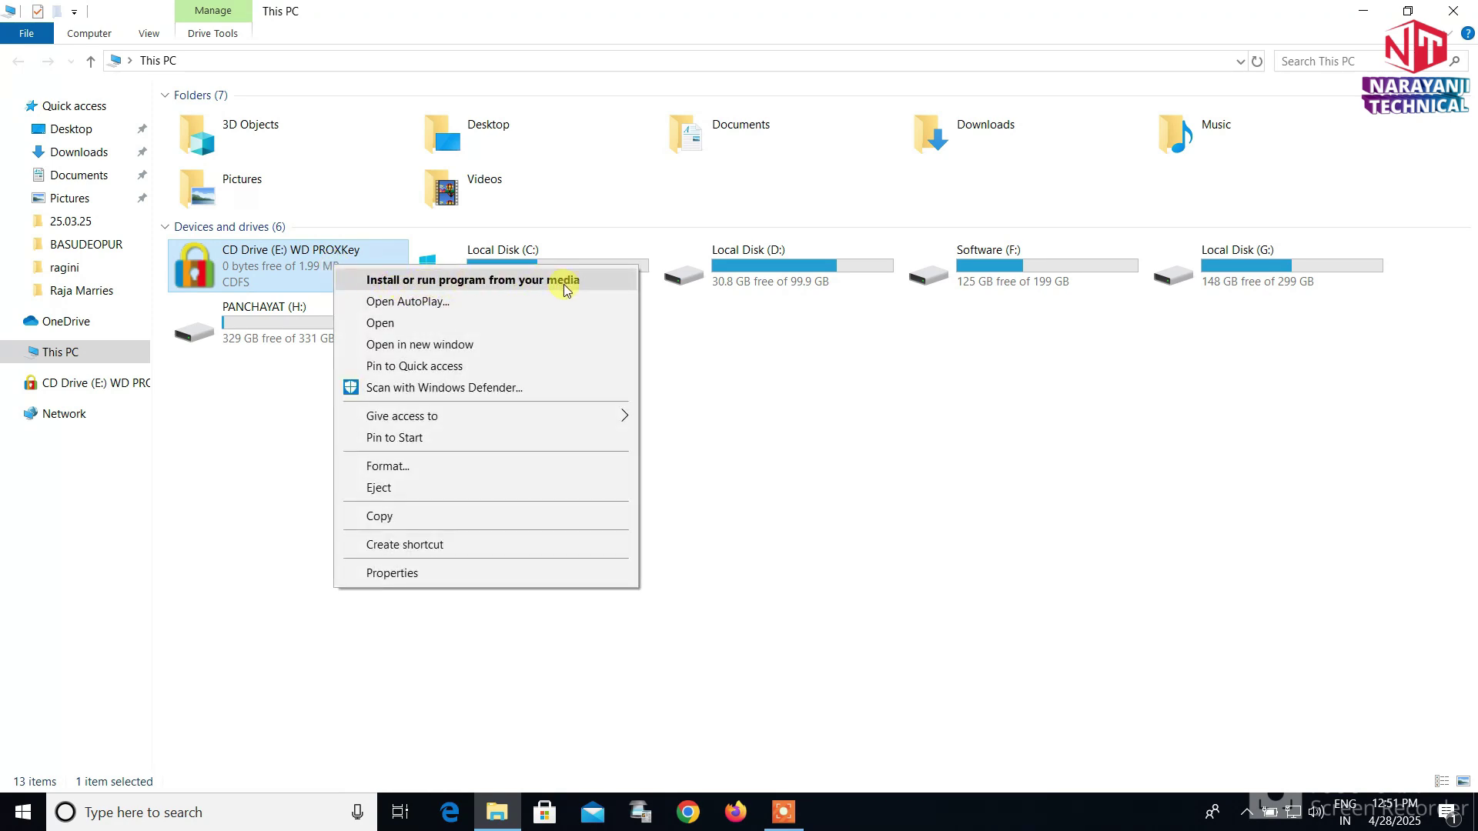
click(779, 336)
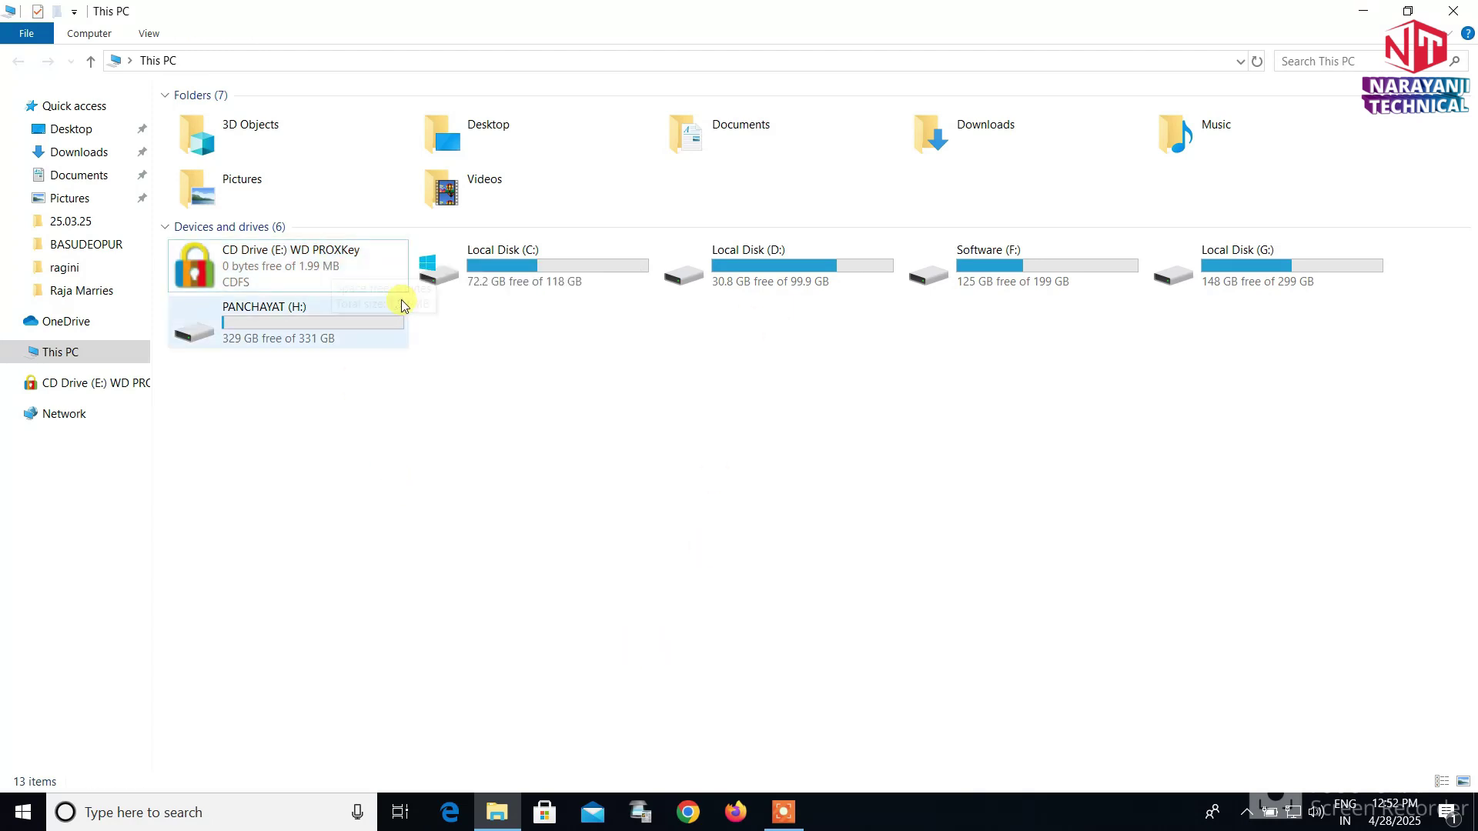
Open the WD PROXKey CD drive to view its setup files and return to This PC
right_click(322, 270)
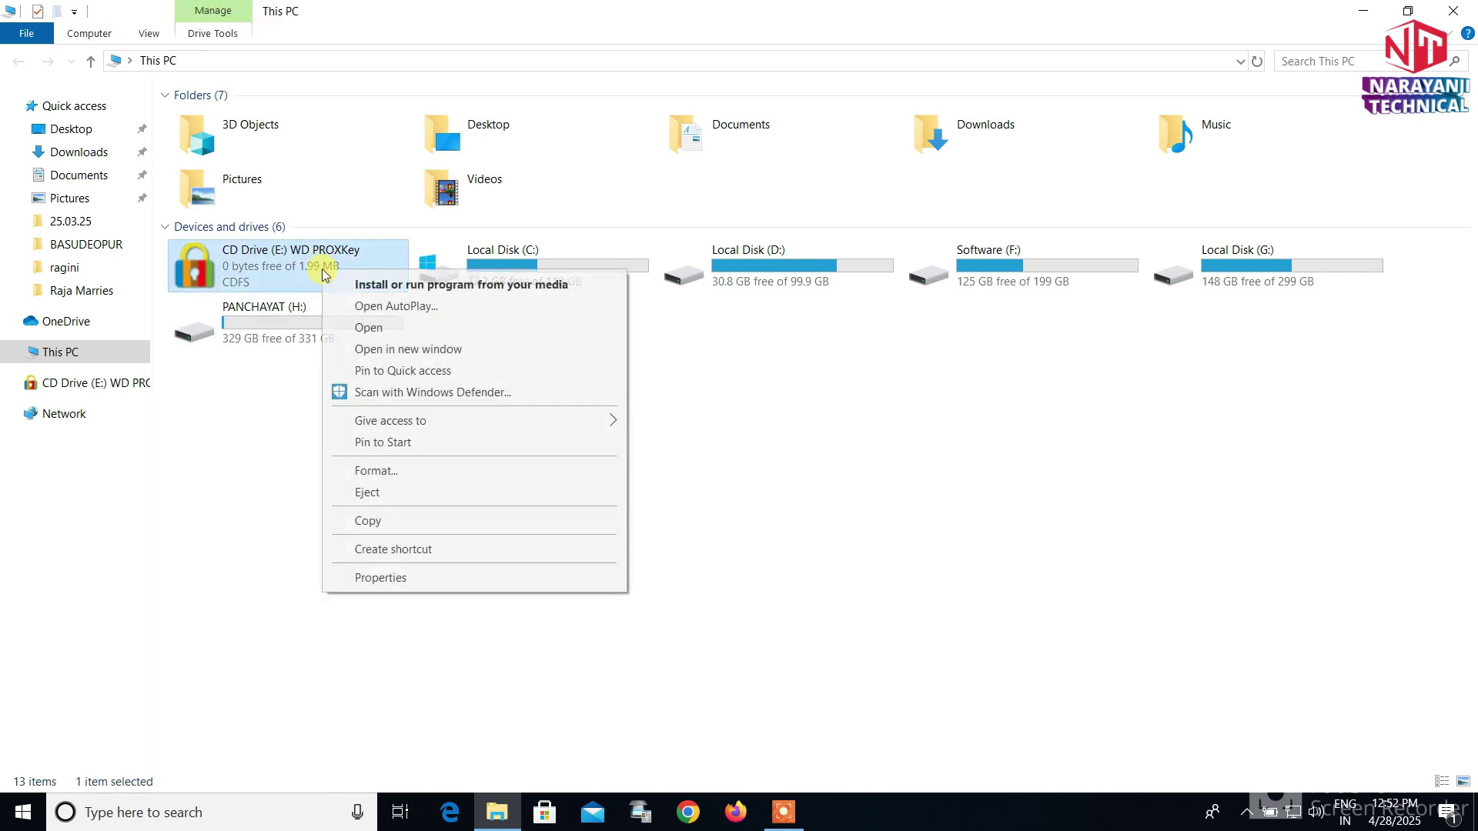
click(409, 328)
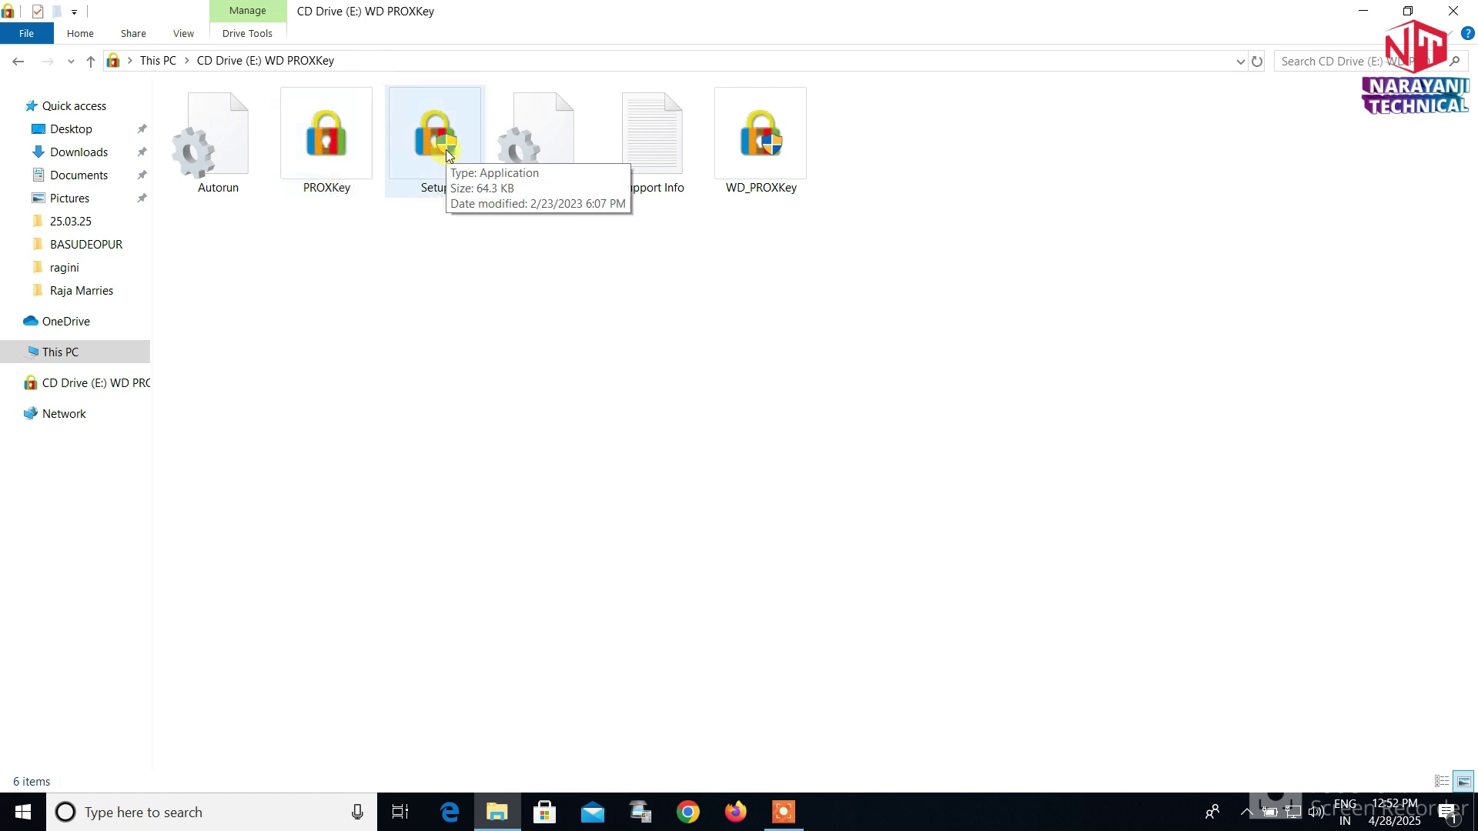
click(90, 61)
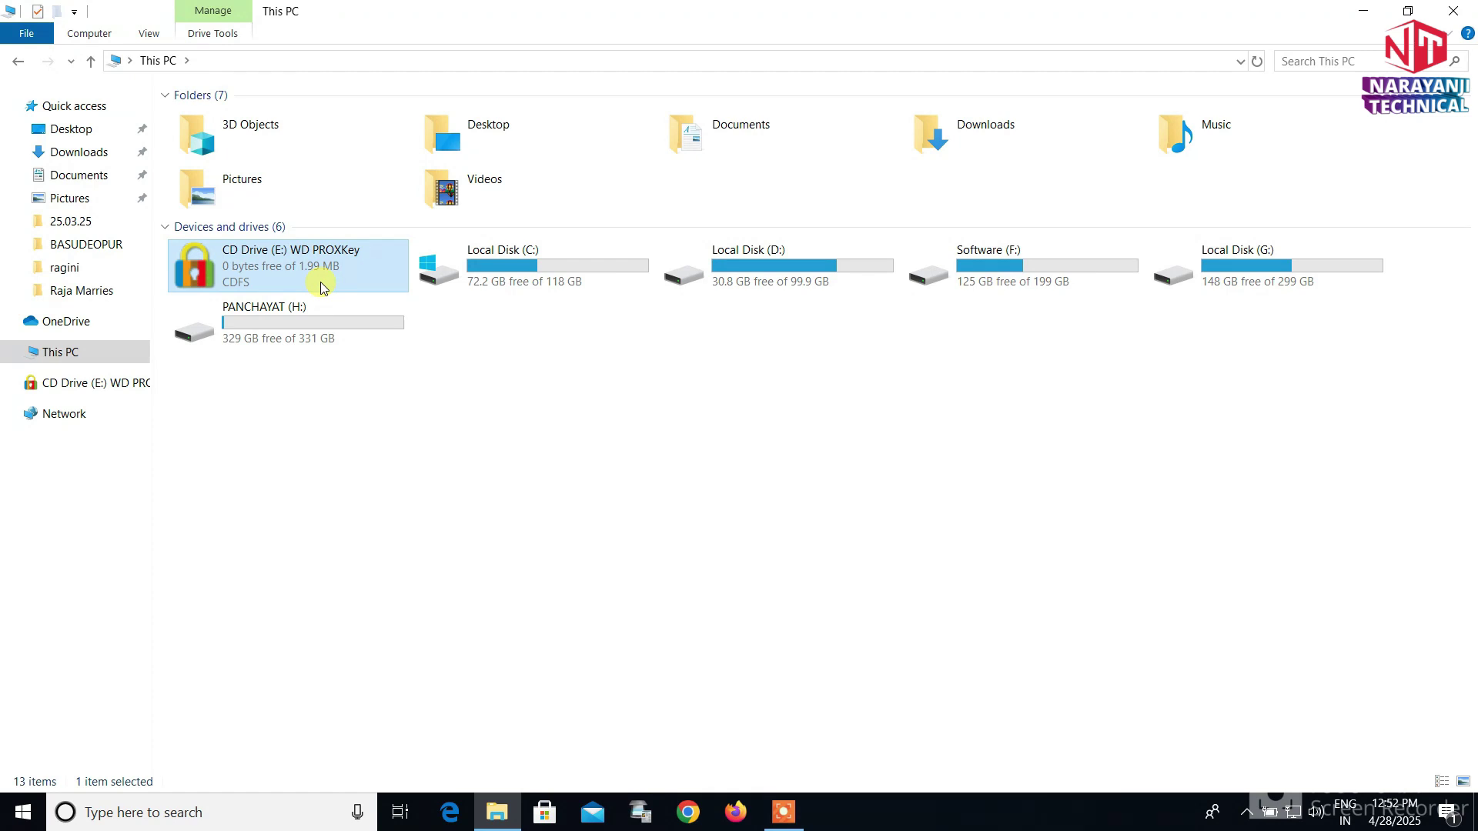
click(729, 646)
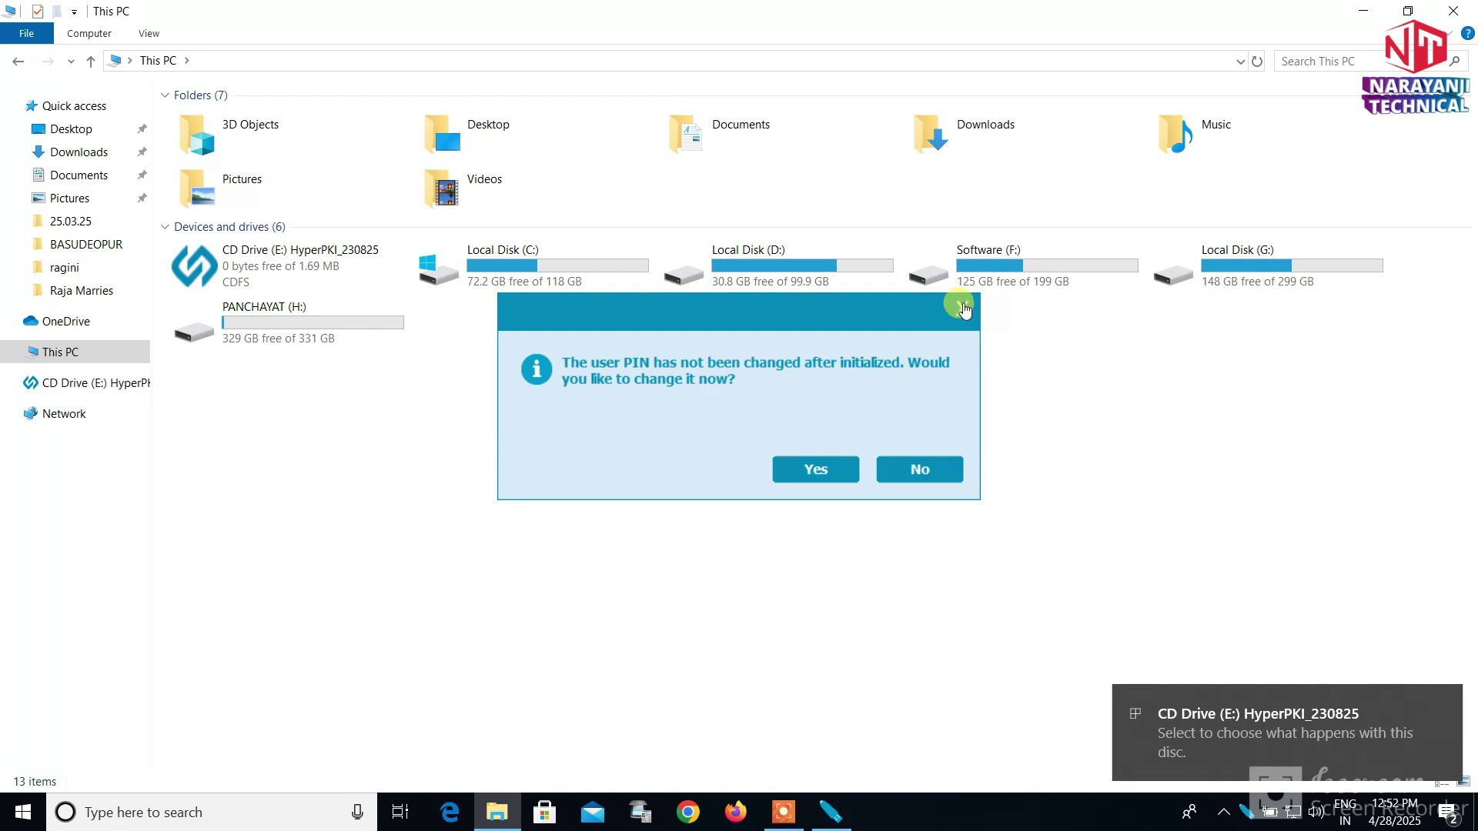
Dismiss the user PIN change prompt, select the HyperPKI_230825 CD drive, and close This PC
click(963, 306)
click(298, 254)
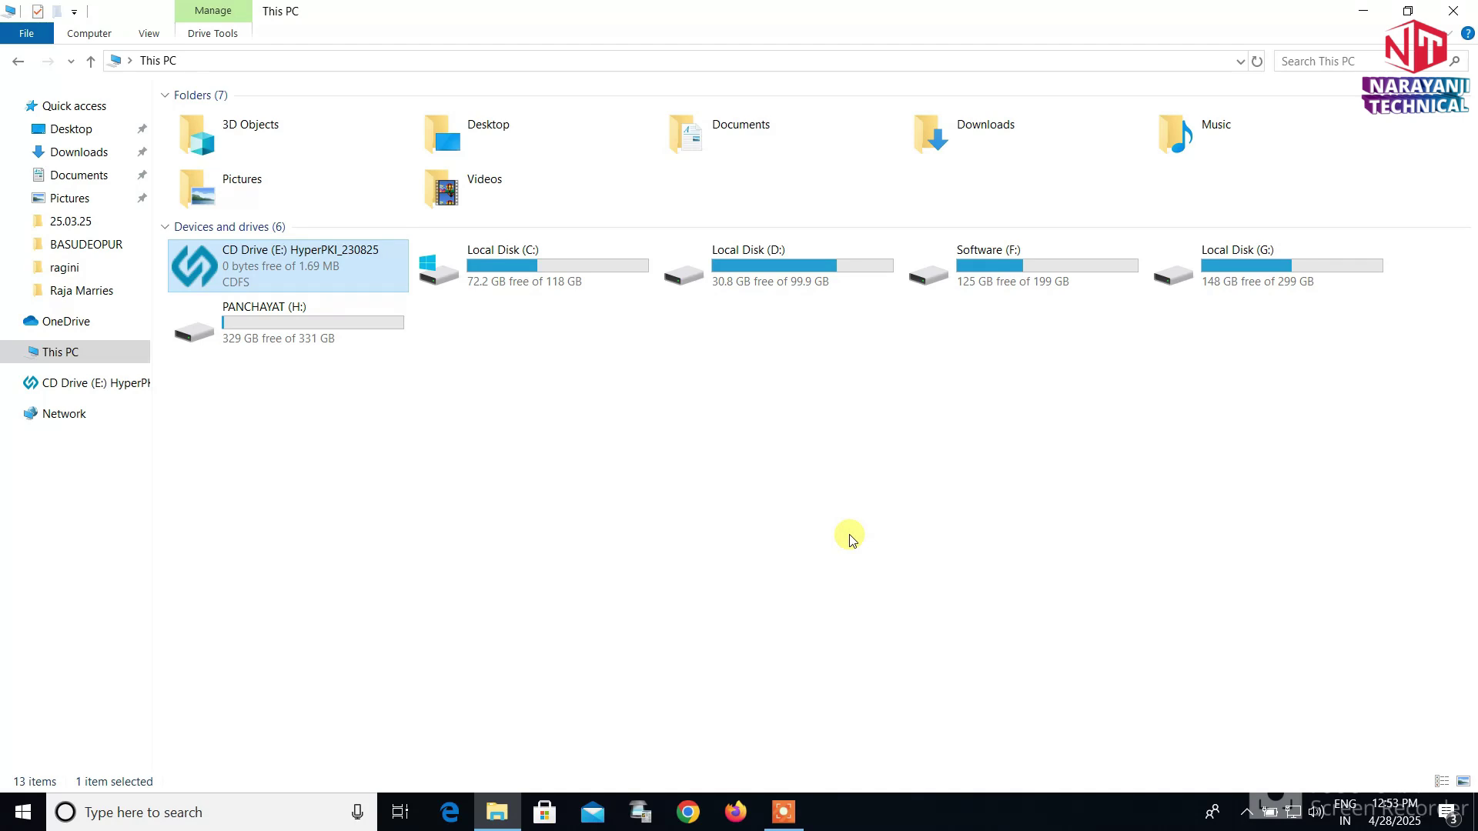
click(1454, 13)
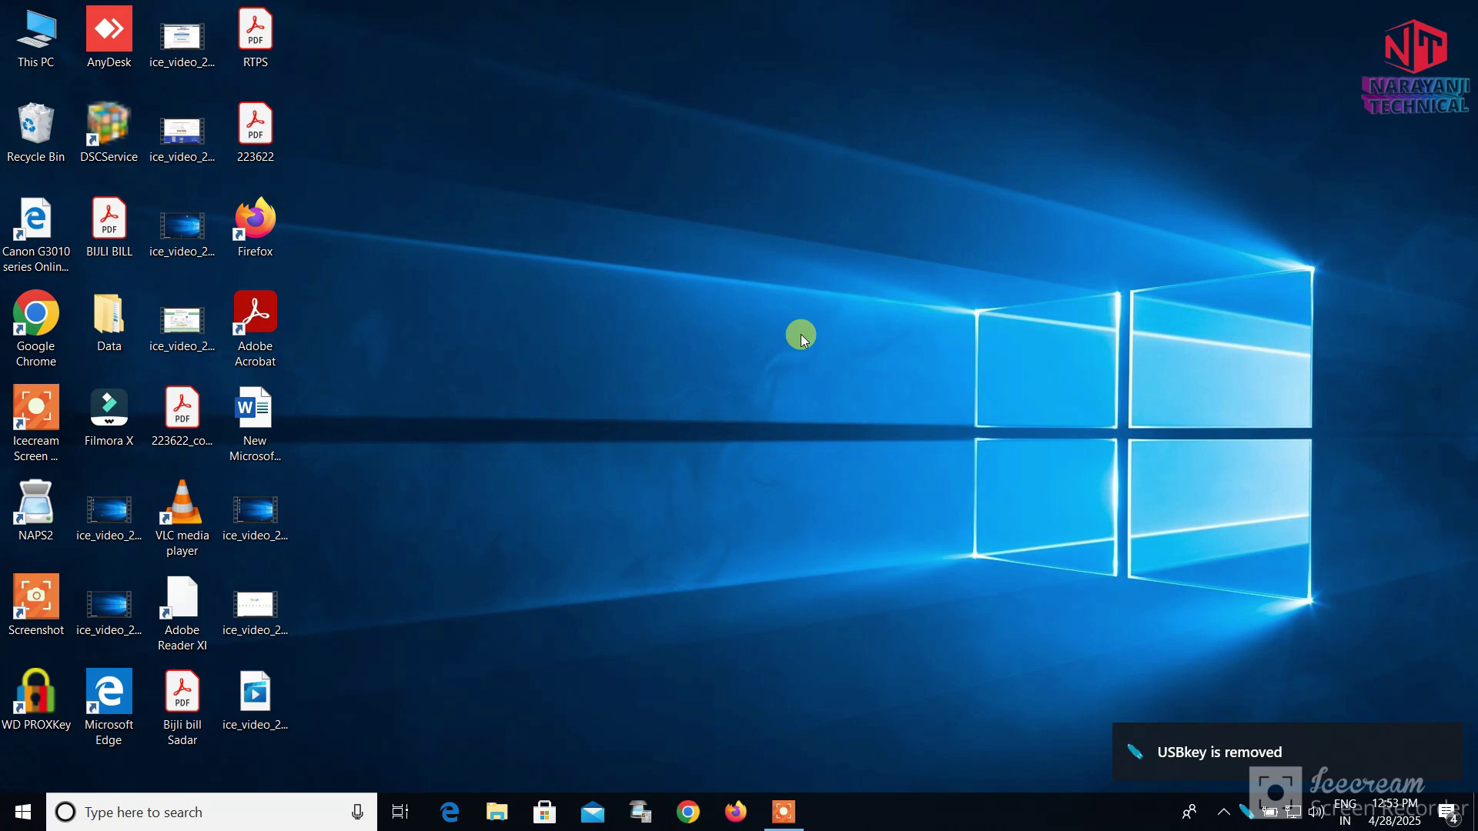
Launch Google Chrome with the Person 1 profile and open the chrome://flags page
click(686, 813)
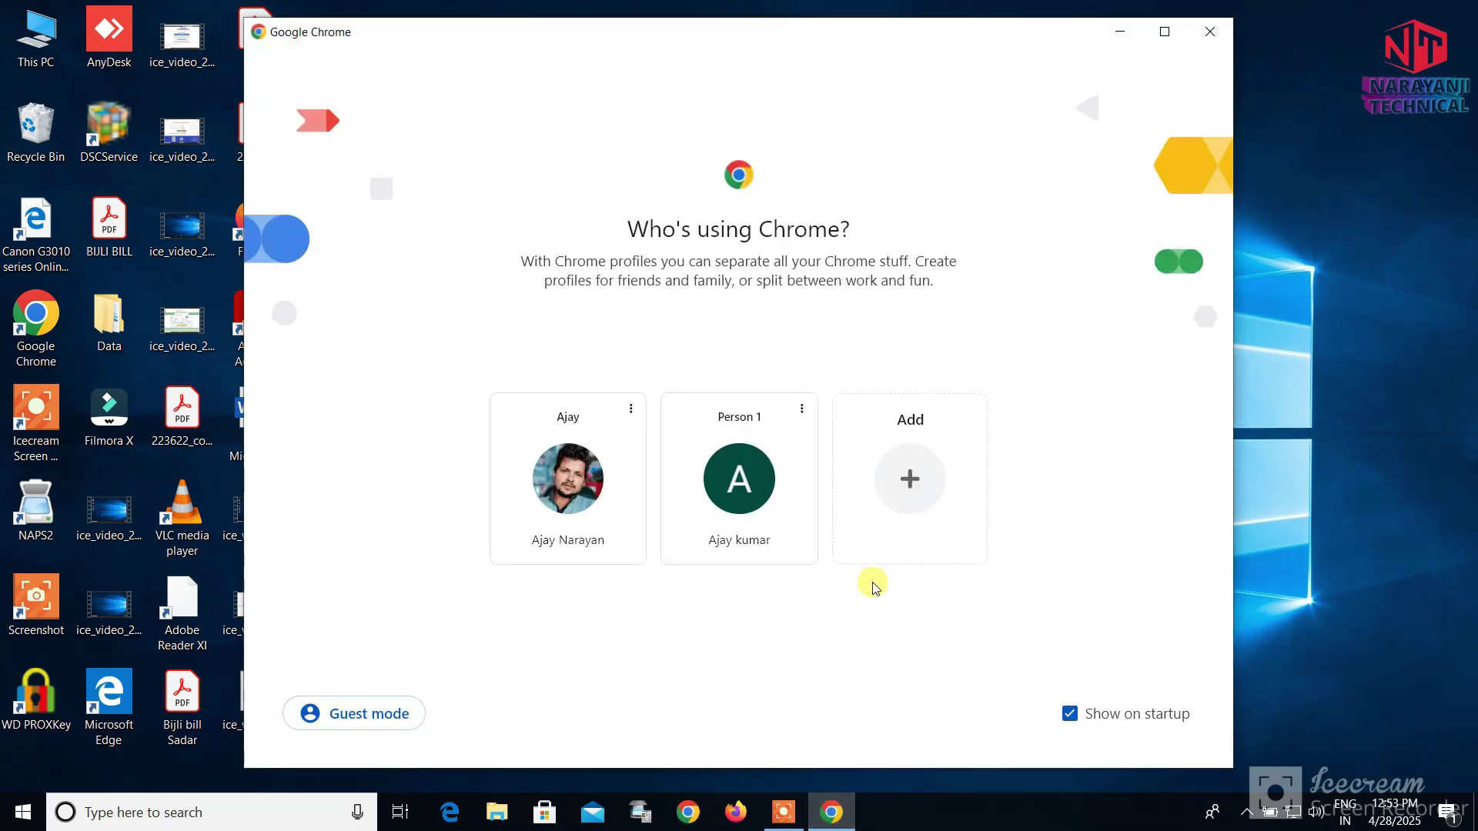
click(733, 484)
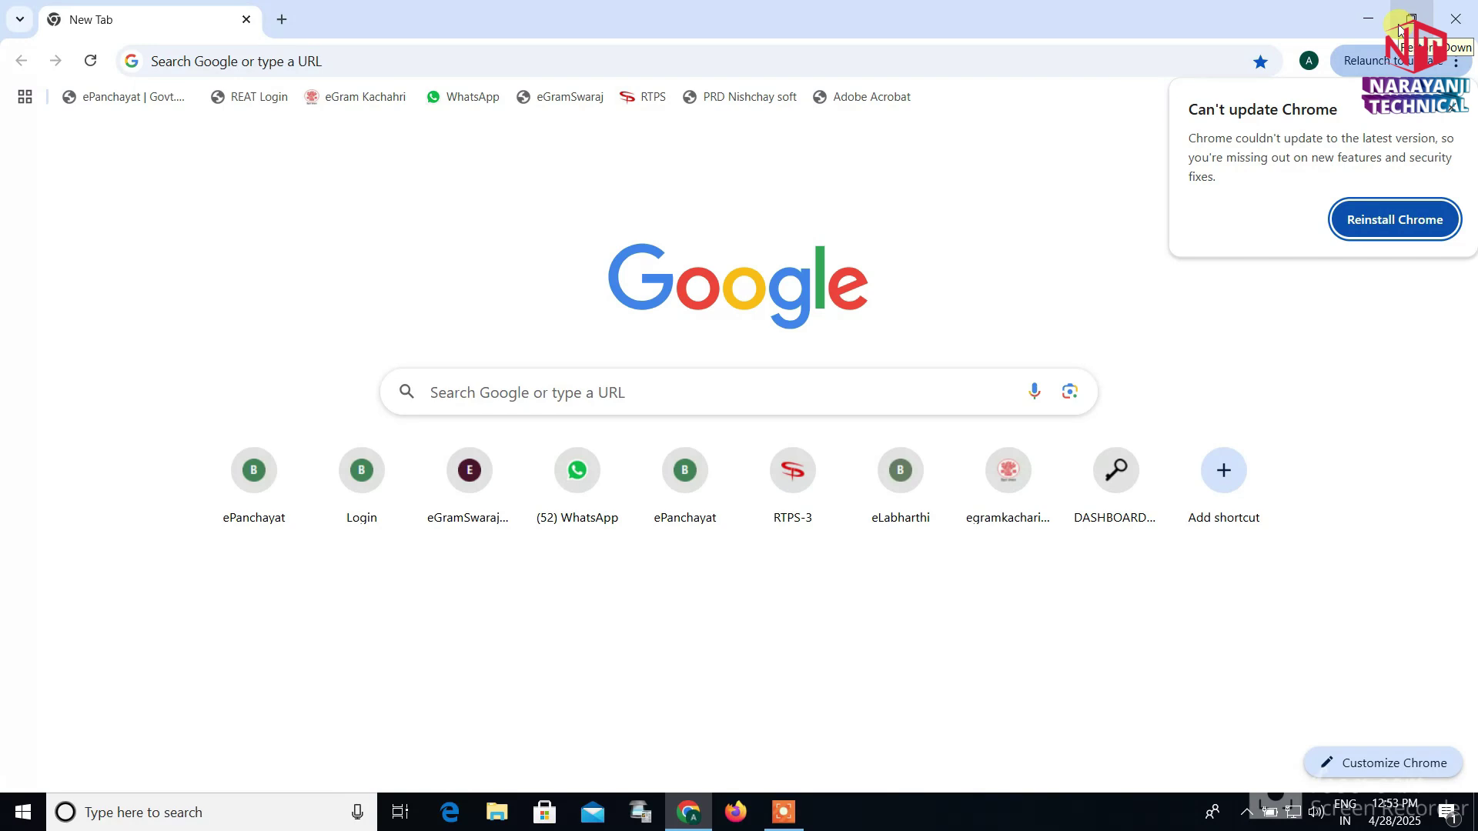
click(368, 62)
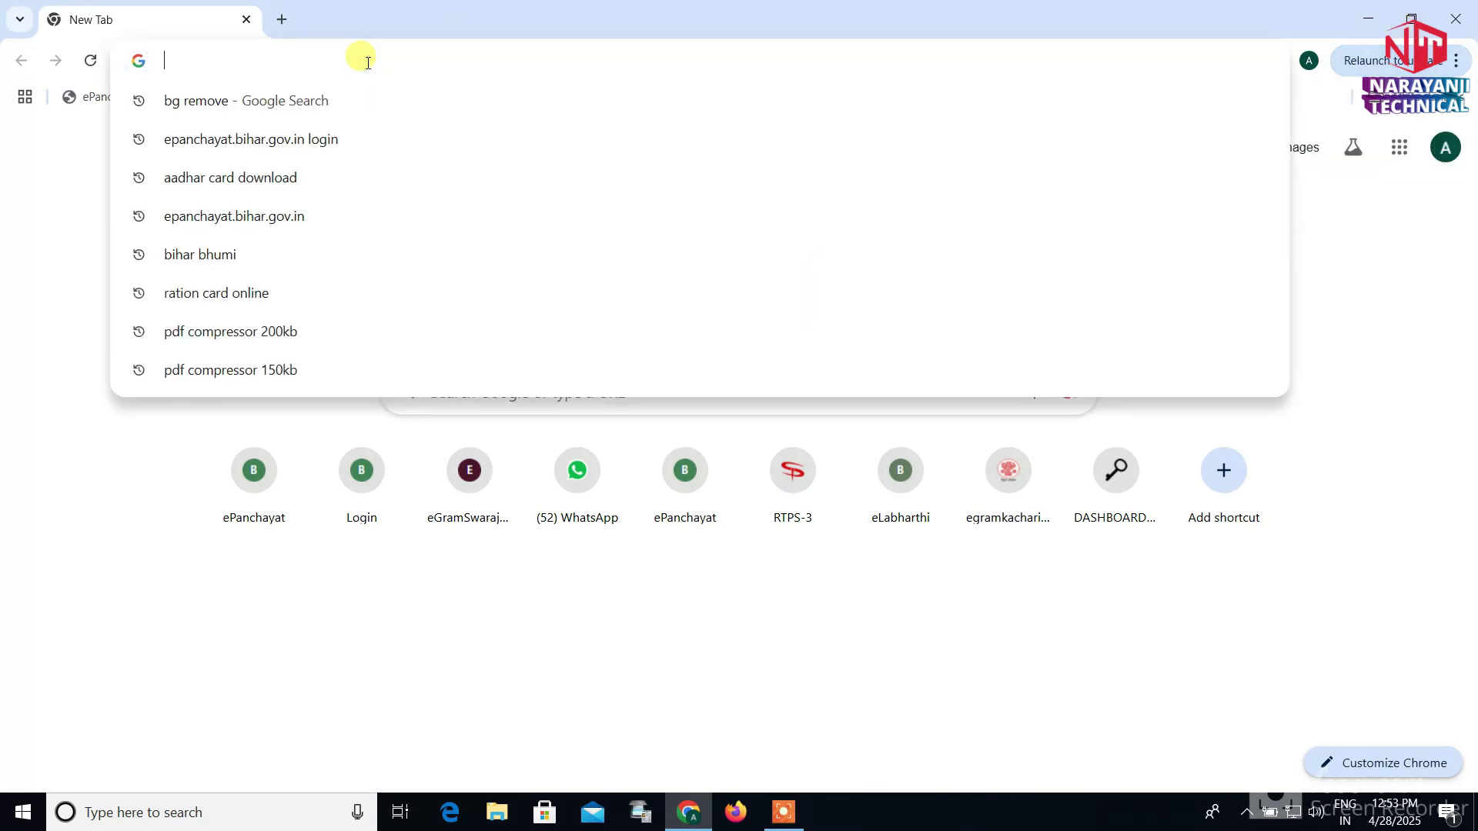
text(chr)
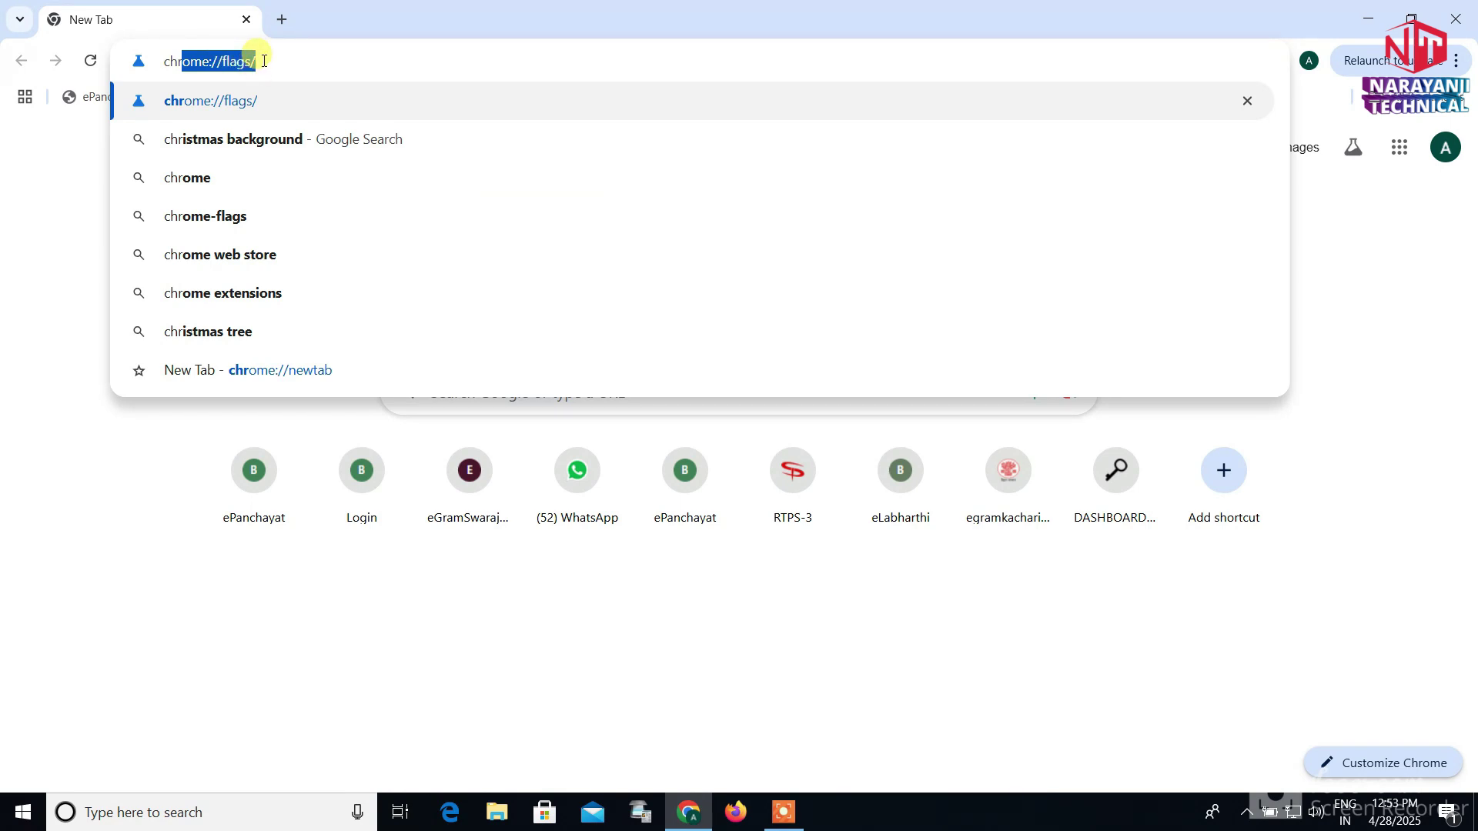
key(Right)
key(Return)
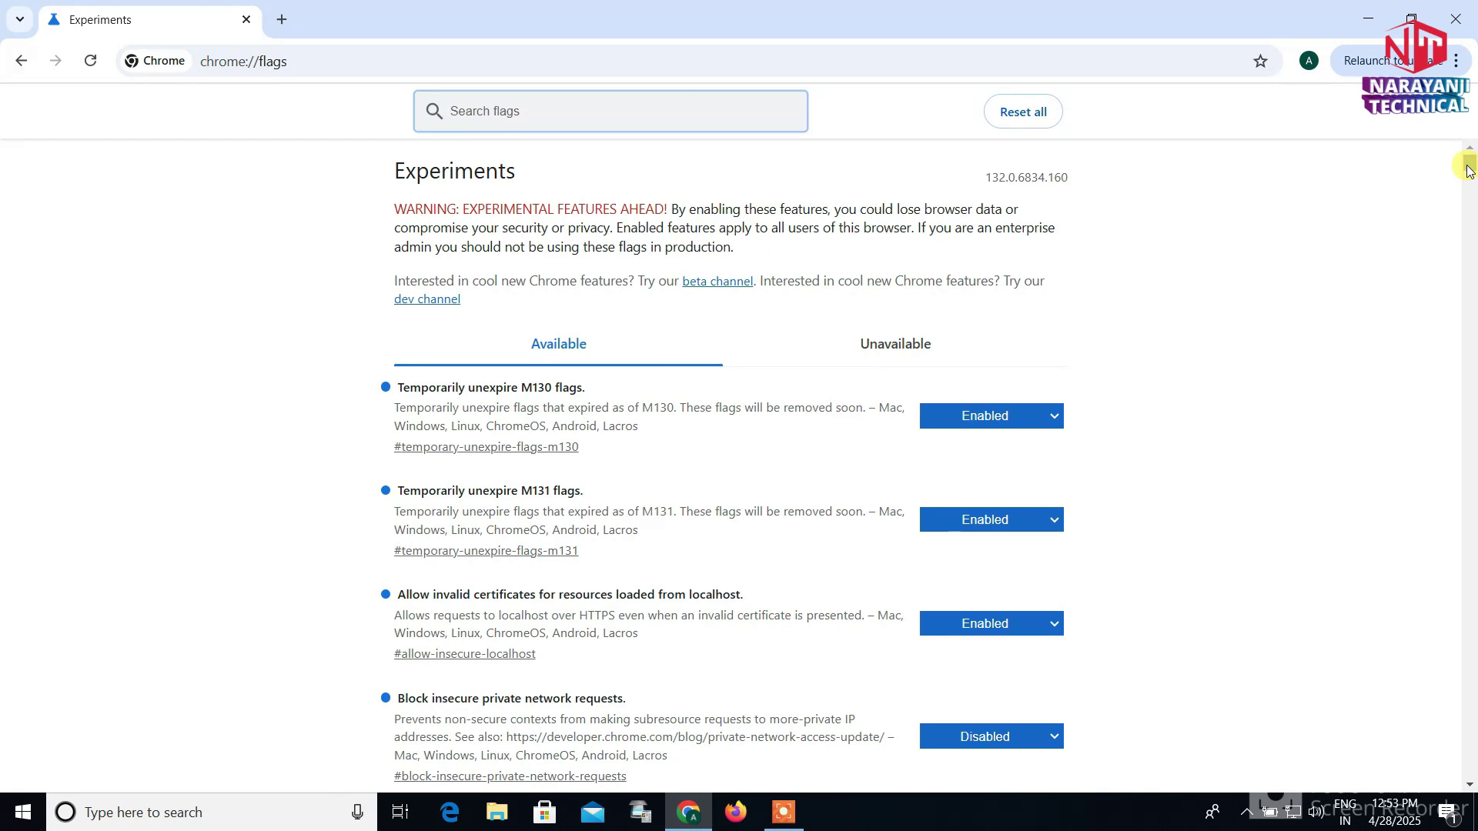
Set the "Temporarily unexpire M130 flags" experiment to Enabled and close the browser
mouse_move(1469, 165)
mouse_down()
mouse_move(1469, 188)
mouse_move(1468, 163)
mouse_up()
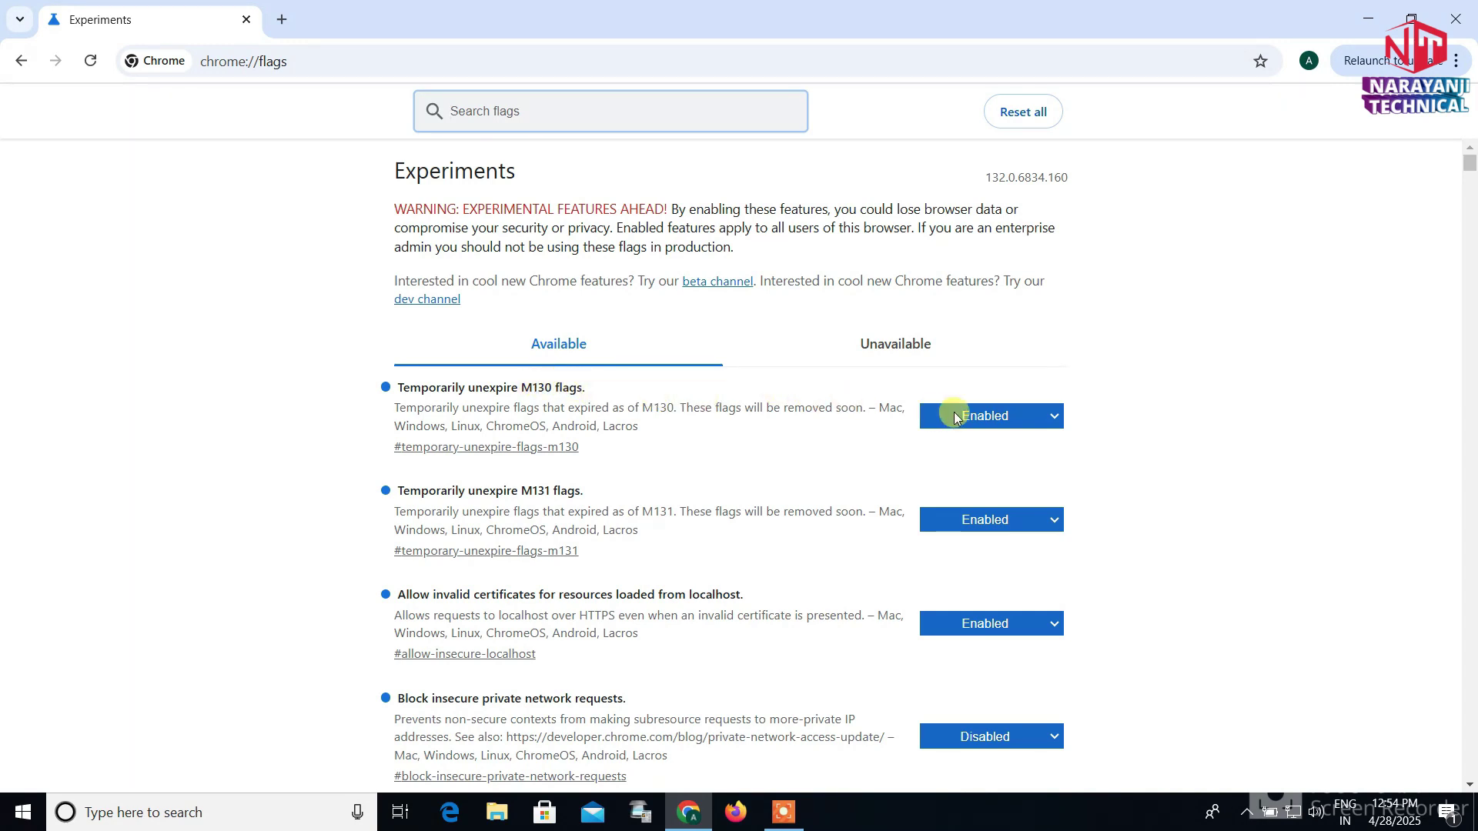
click(1018, 414)
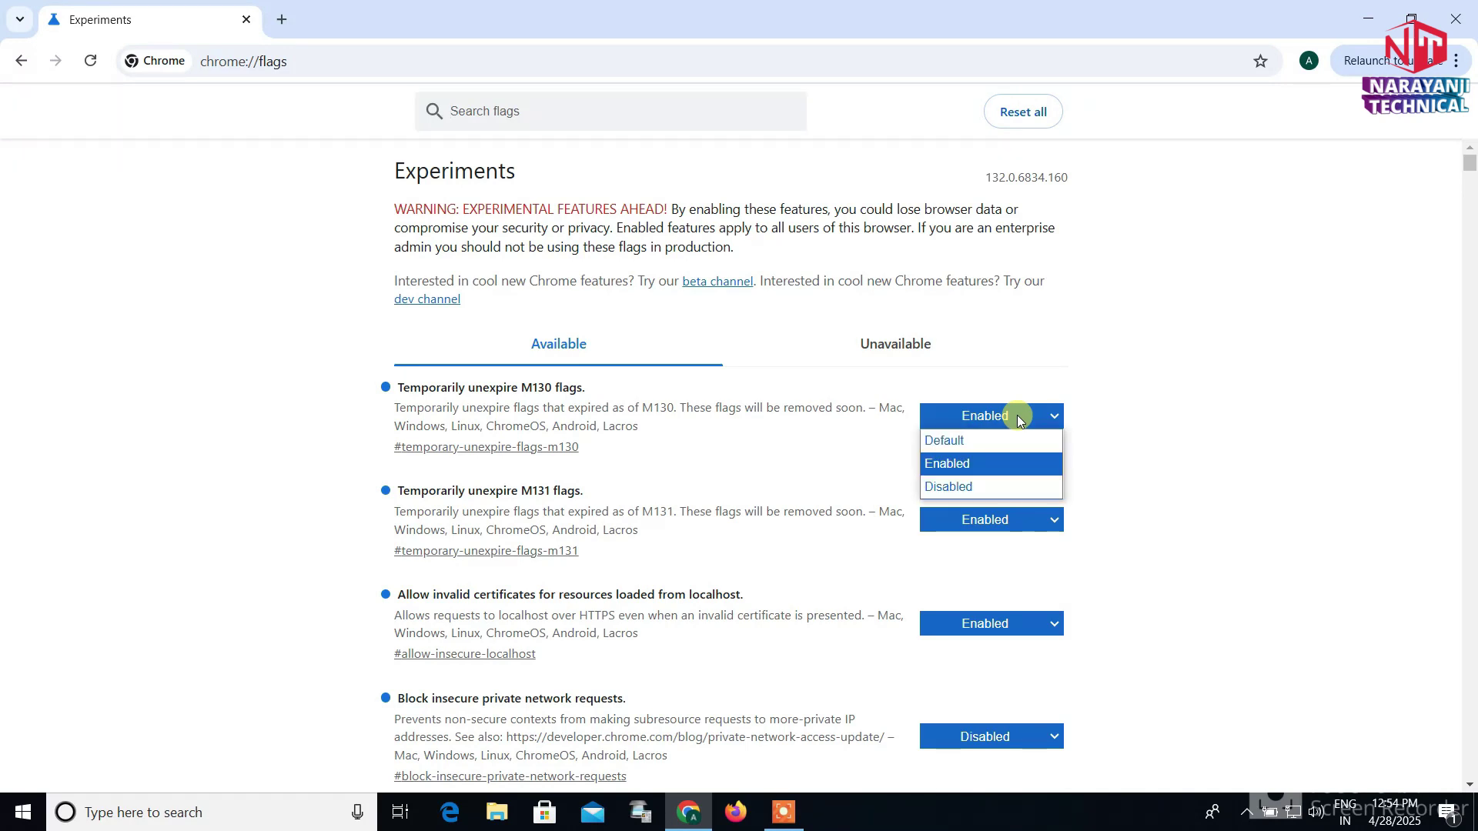
click(983, 464)
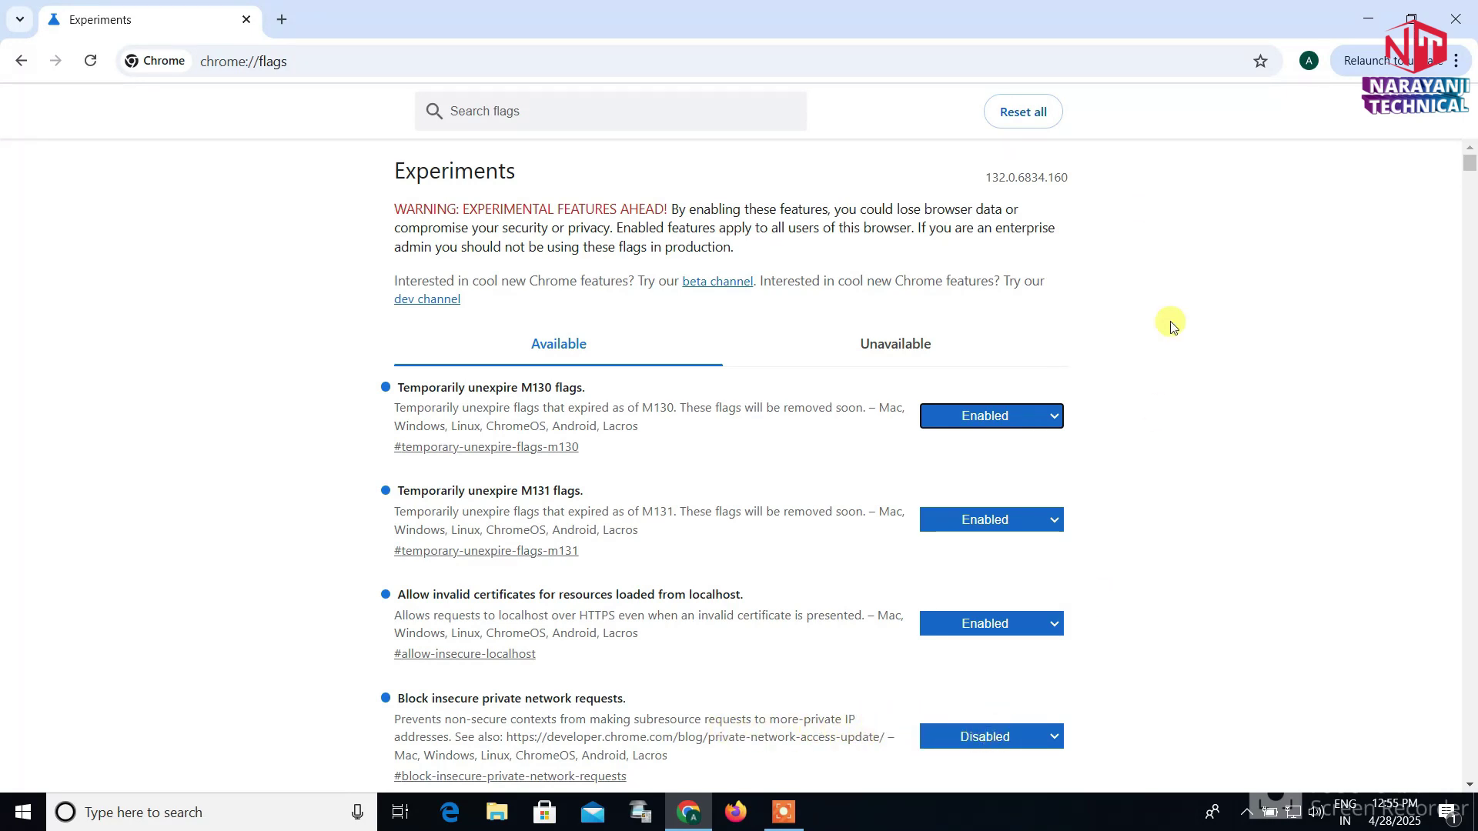
click(1469, 13)
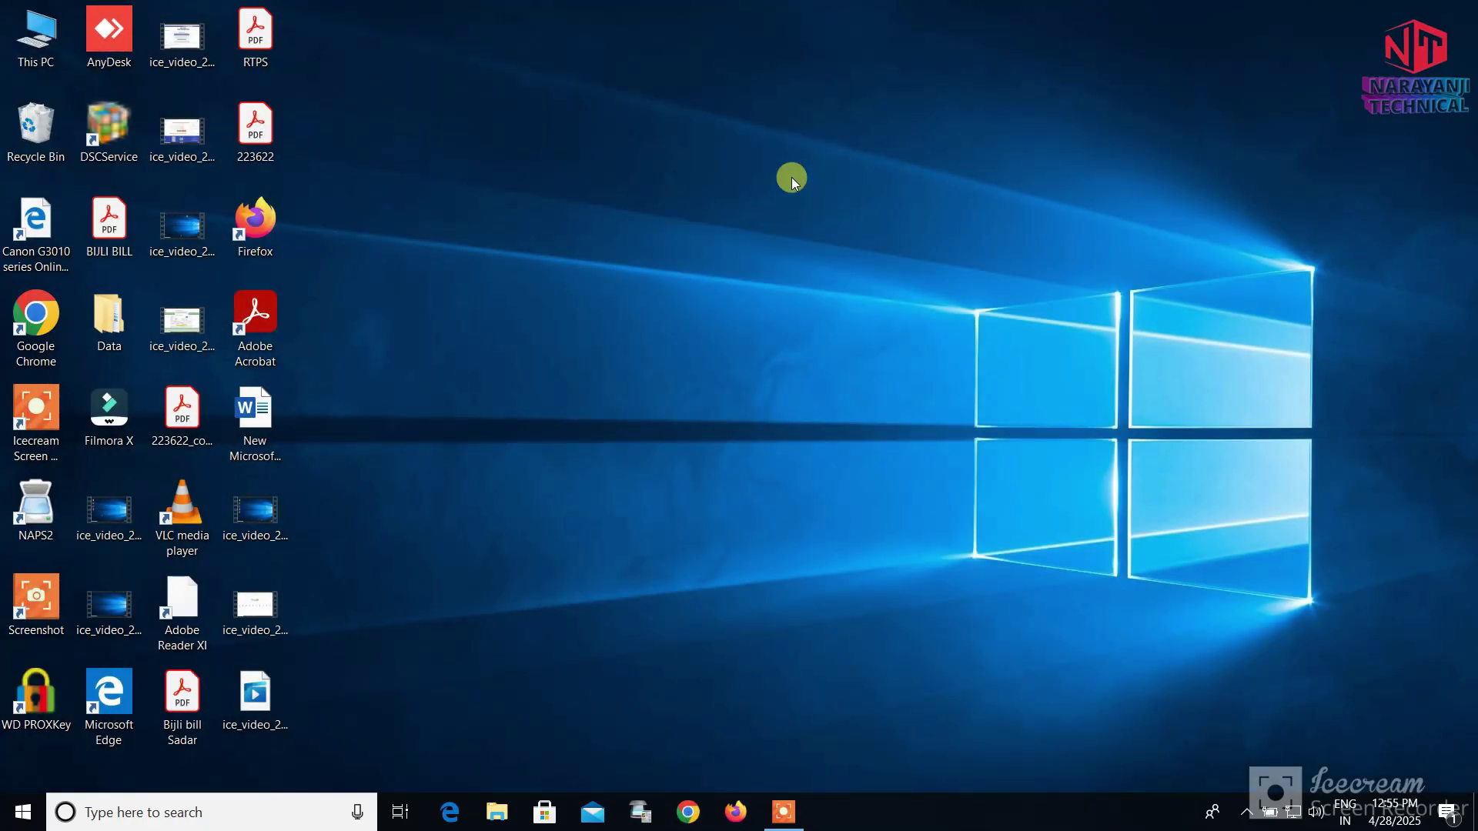
right_click(772, 296)
click(804, 357)
click(783, 811)
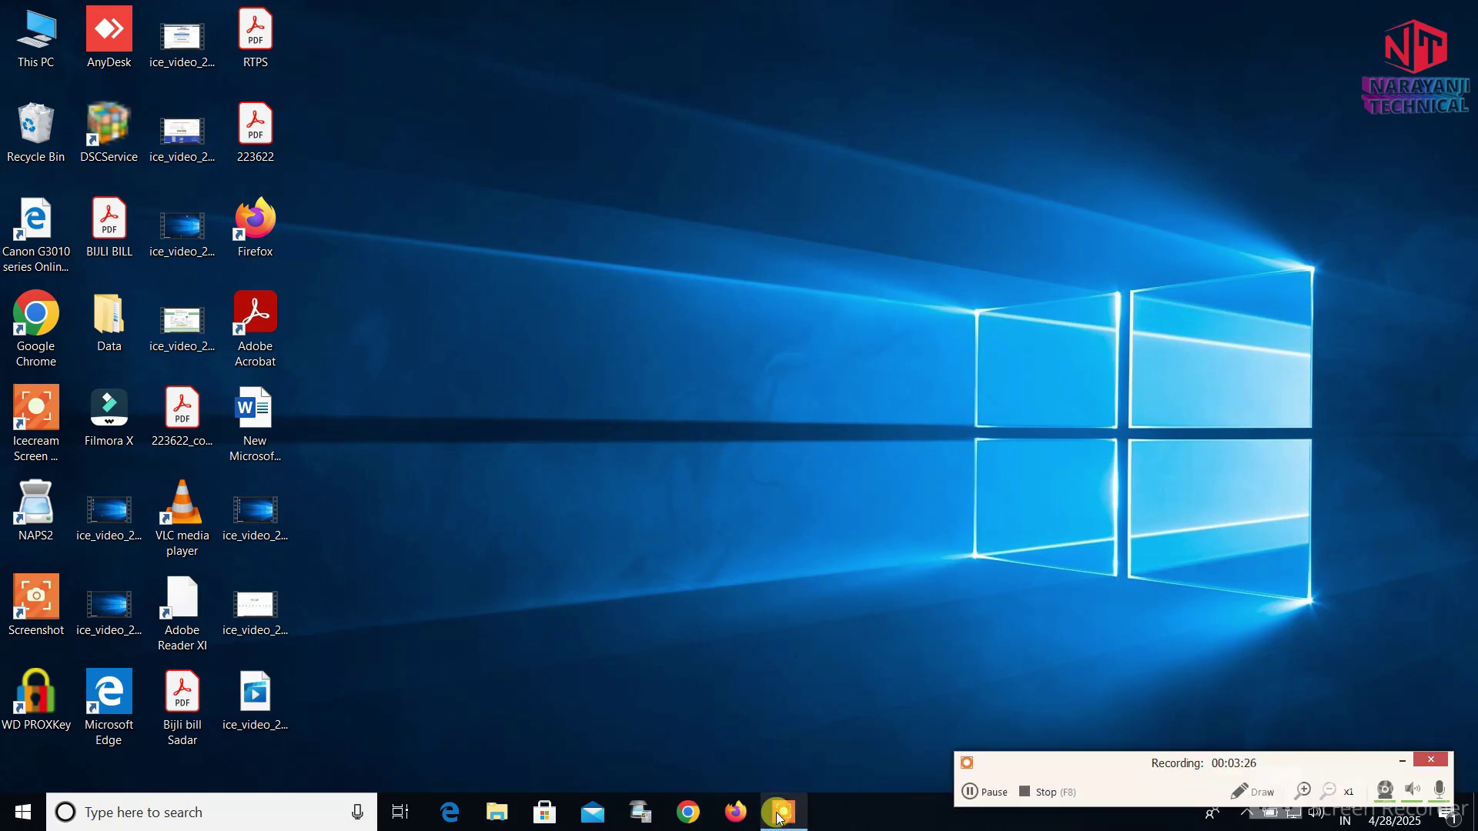